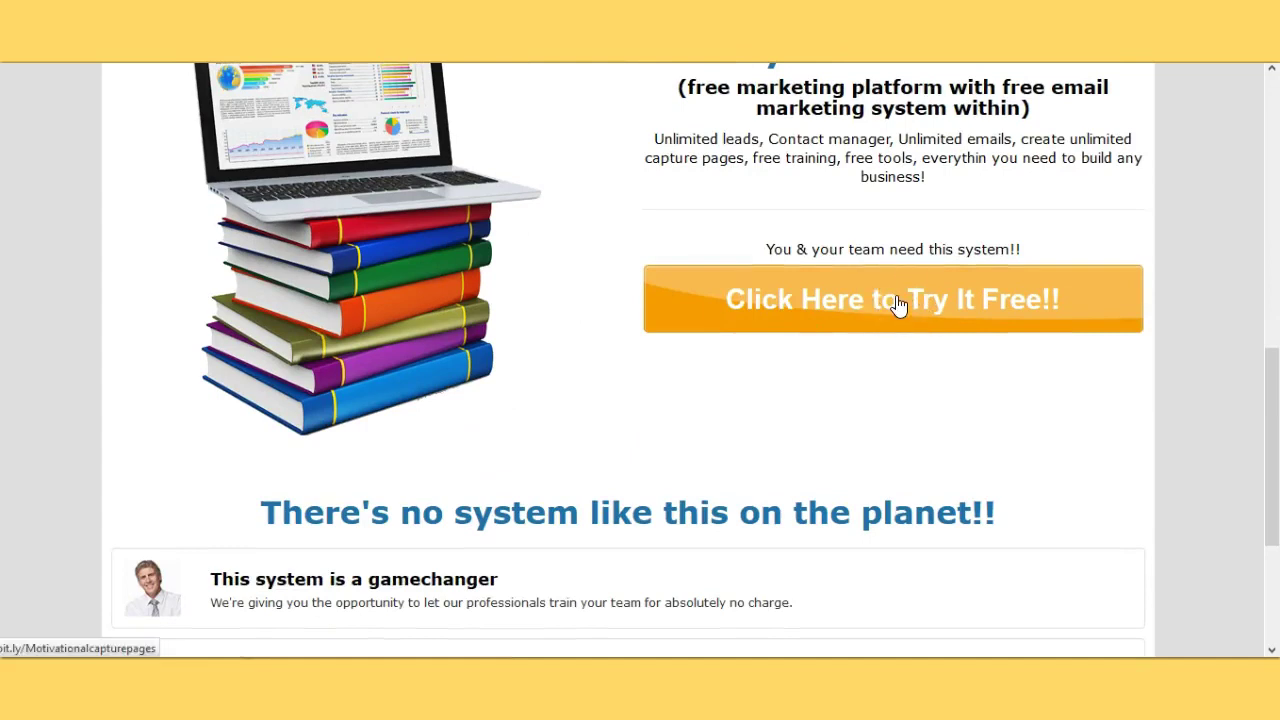
Scroll through the landing page to reach the Capture Pages > Main Pages list
scroll(846, 240, up, 3)
scroll(846, 255, down, 3)
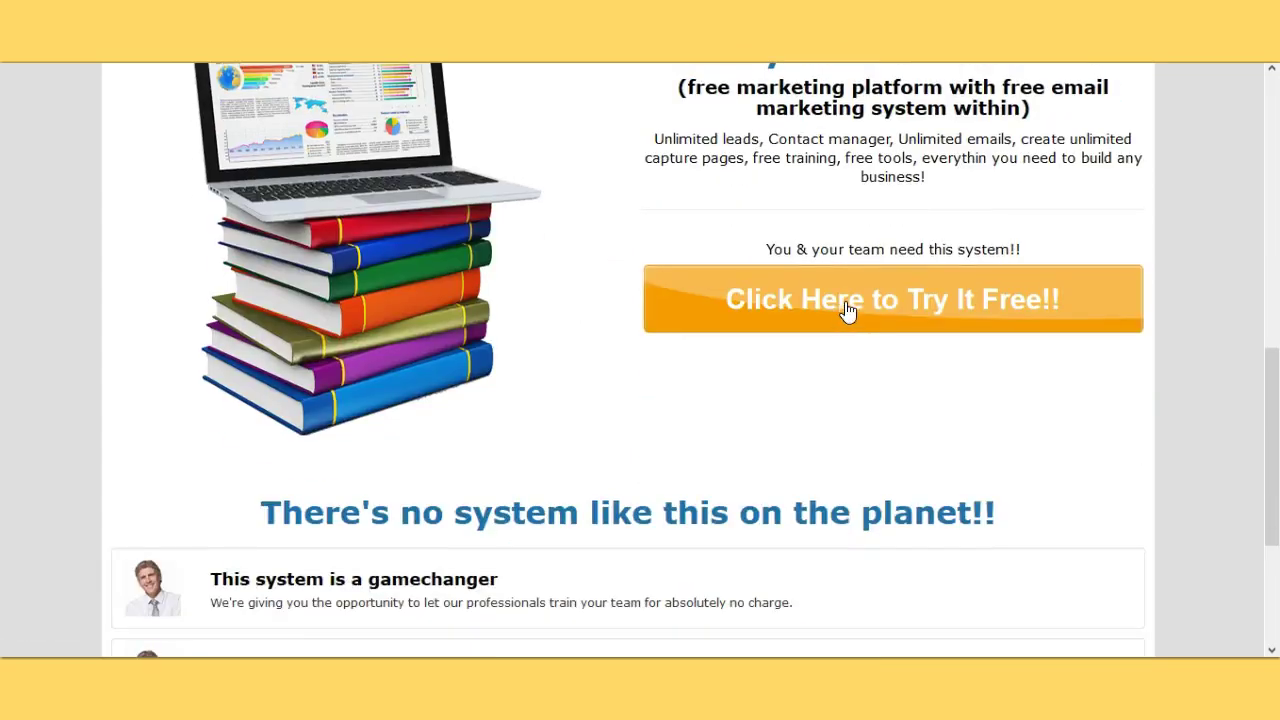
scroll(886, 297, up, 5)
scroll(901, 417, down, 4)
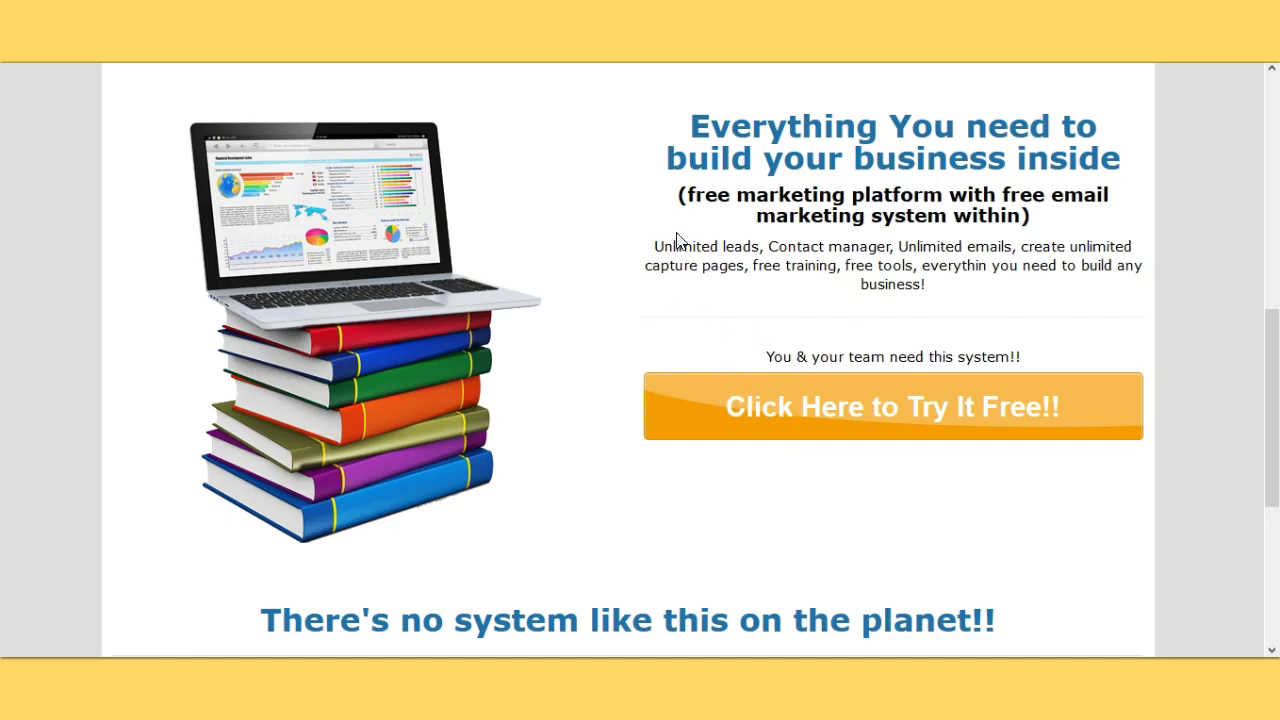
scroll(676, 242, up, 4)
scroll(666, 262, up, 2)
scroll(619, 255, down, 2)
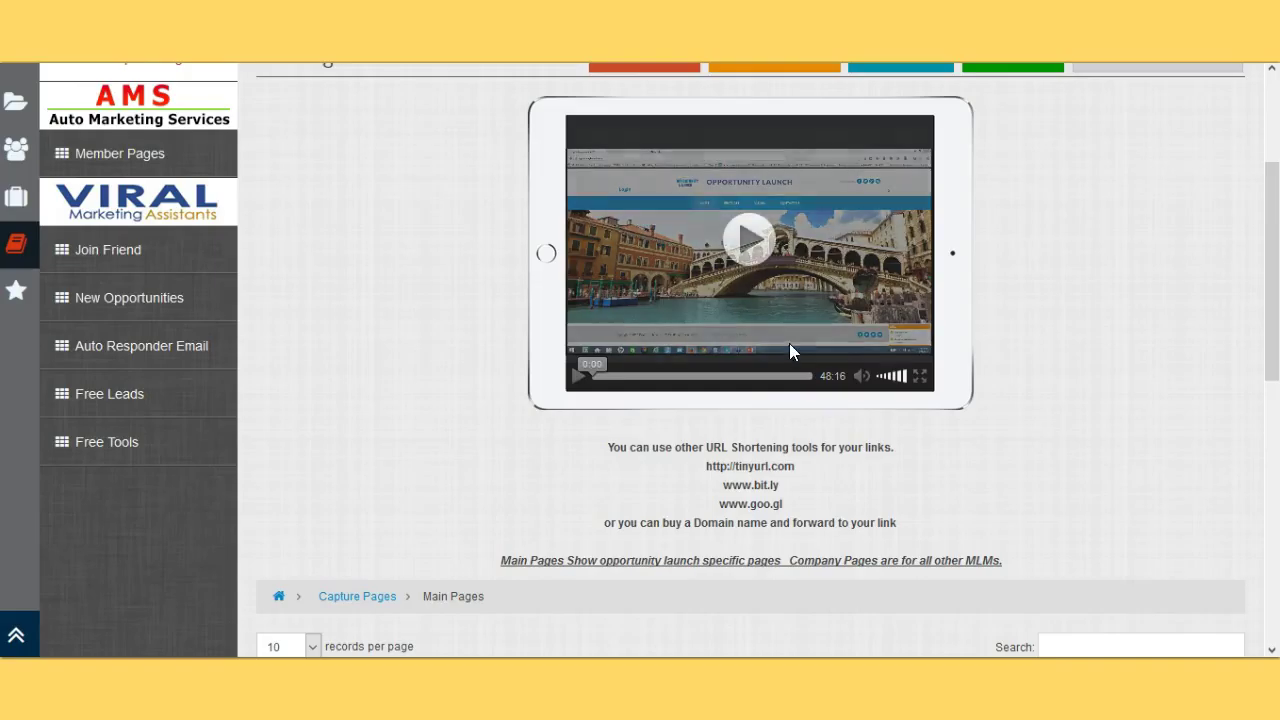
scroll(788, 338, down, 2)
scroll(788, 343, down, 1)
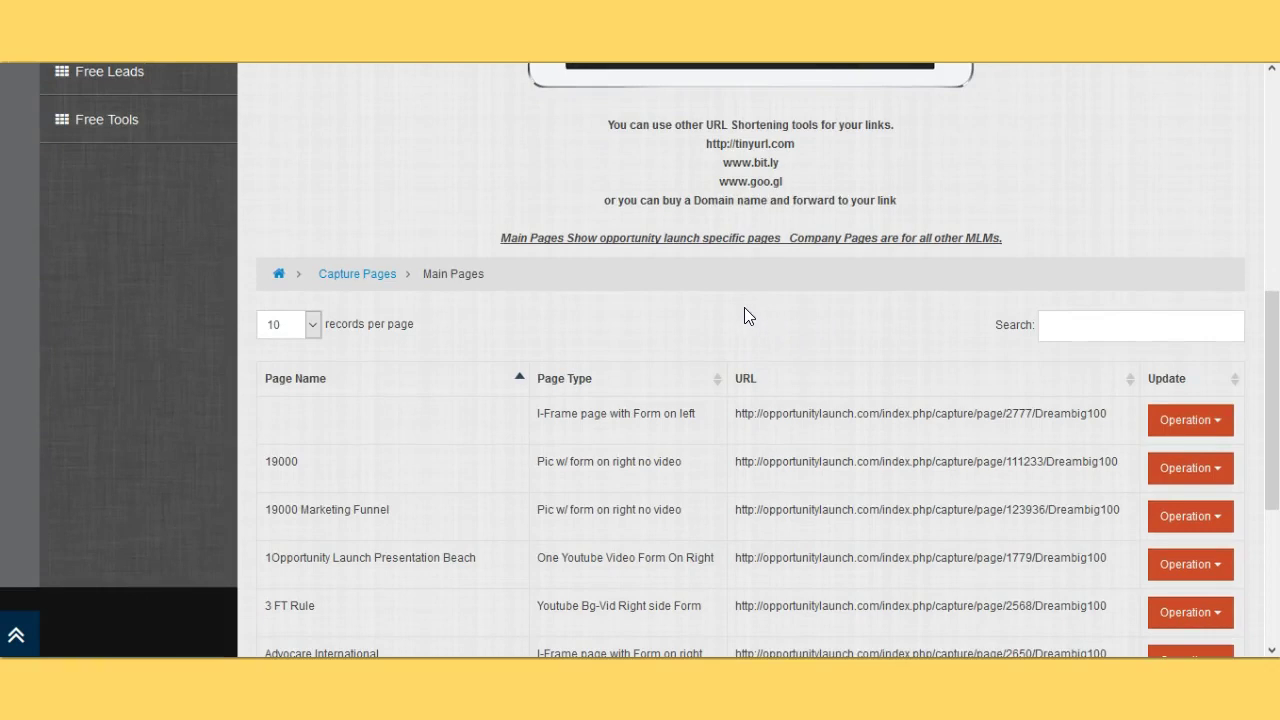
scroll(744, 307, up, 2)
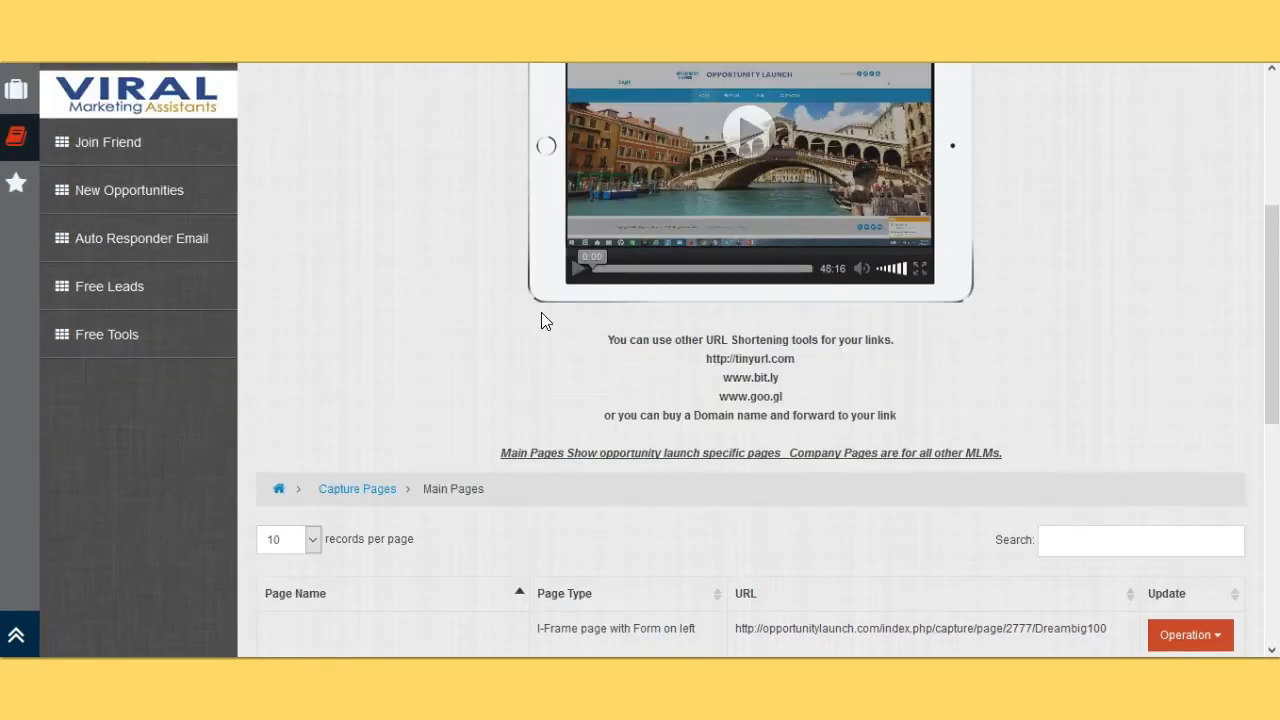
drag(1277, 258, 1277, 346)
drag(1277, 407, 1277, 238)
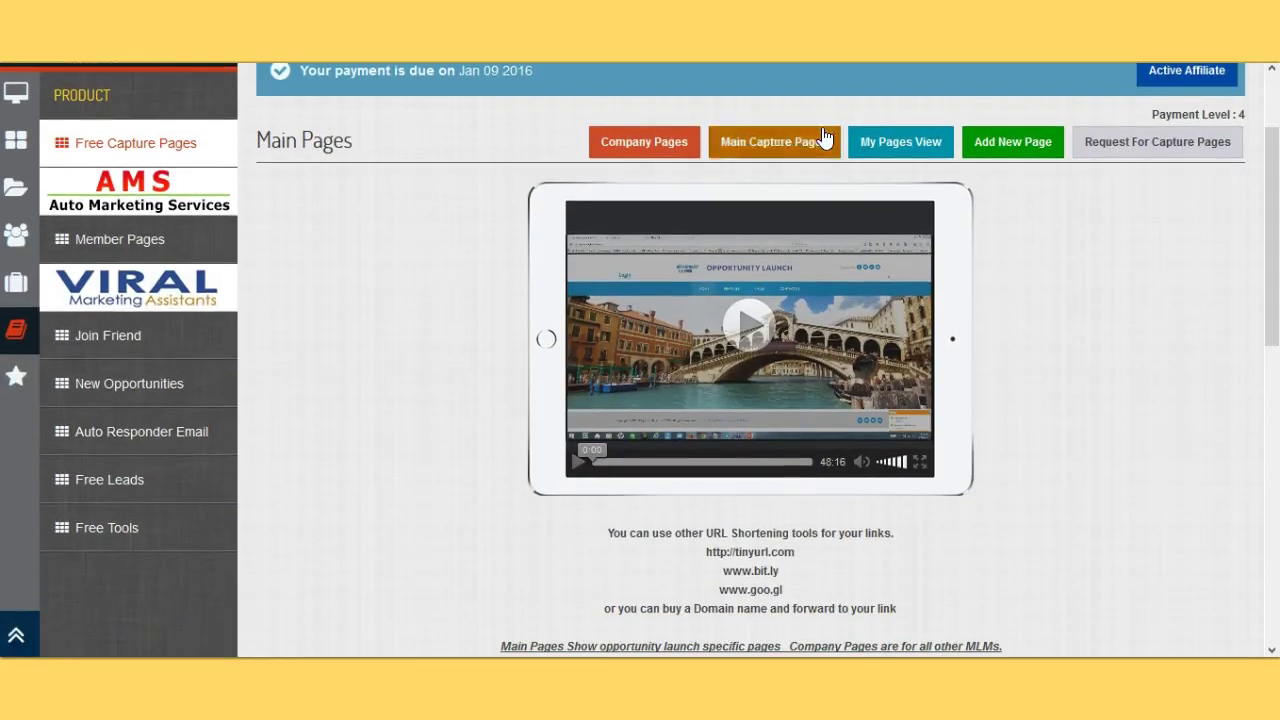
Add a new capture page from the AMS 'Video With frame' template at the bottom of the grid
click(1025, 150)
scroll(1114, 314, down, 3)
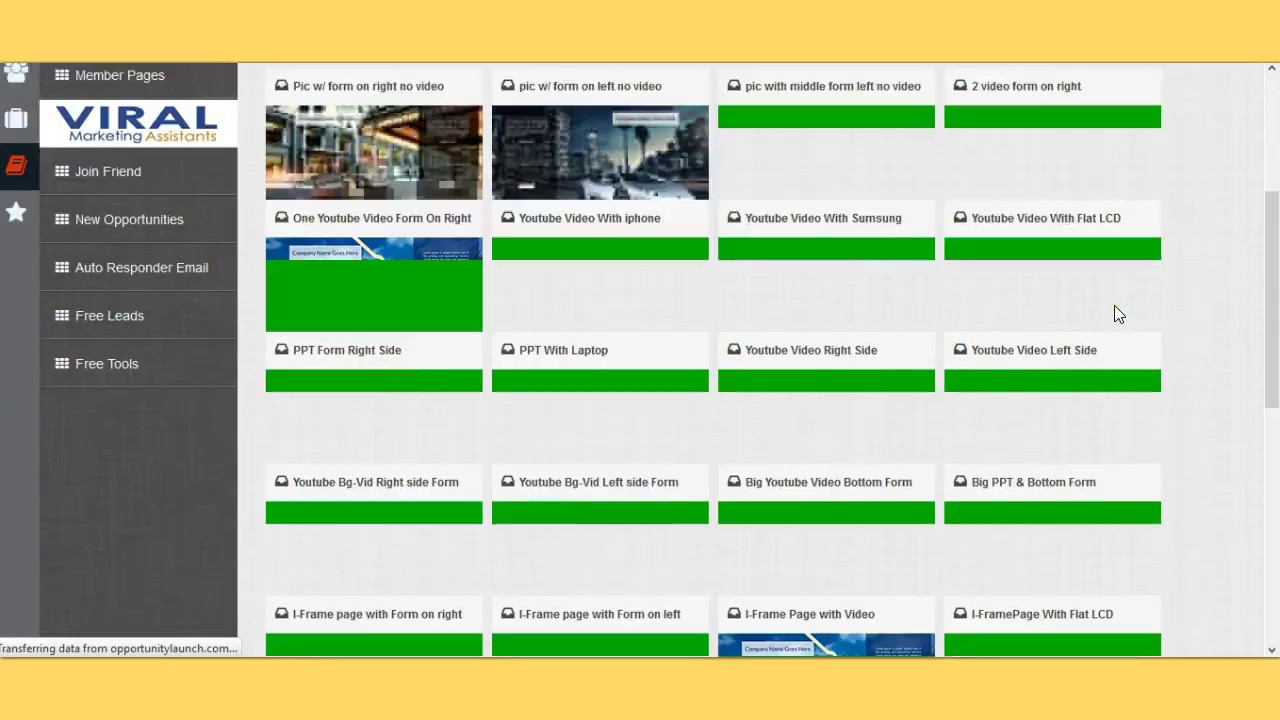
scroll(814, 563, up, 1)
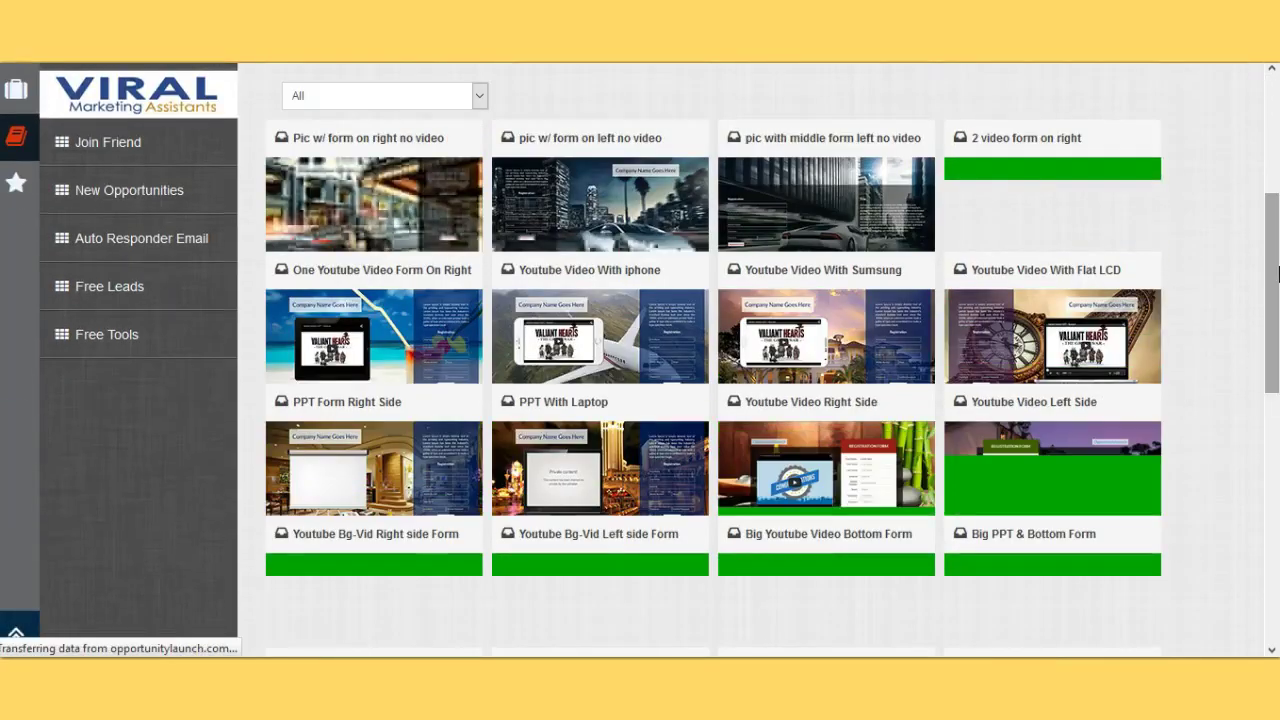
scroll(900, 350, up, 1)
scroll(600, 345, down, 1)
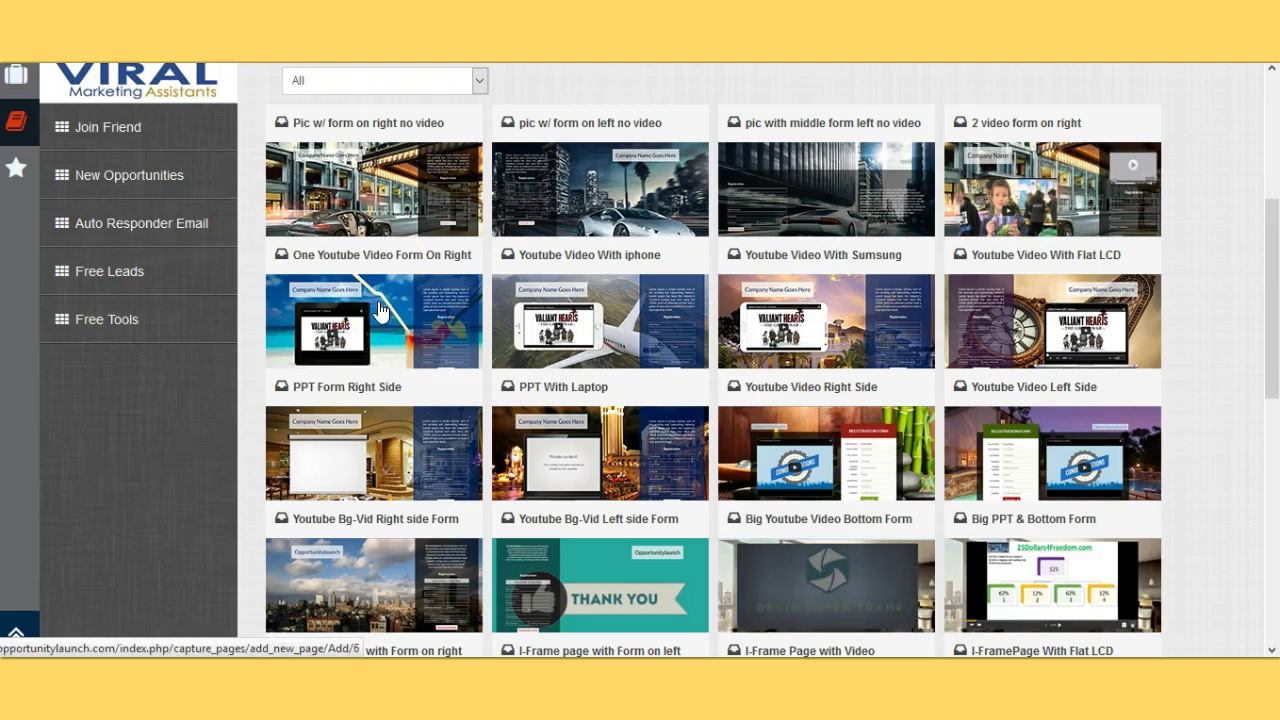
drag(1268, 300, 1277, 378)
scroll(1277, 378, down, 1)
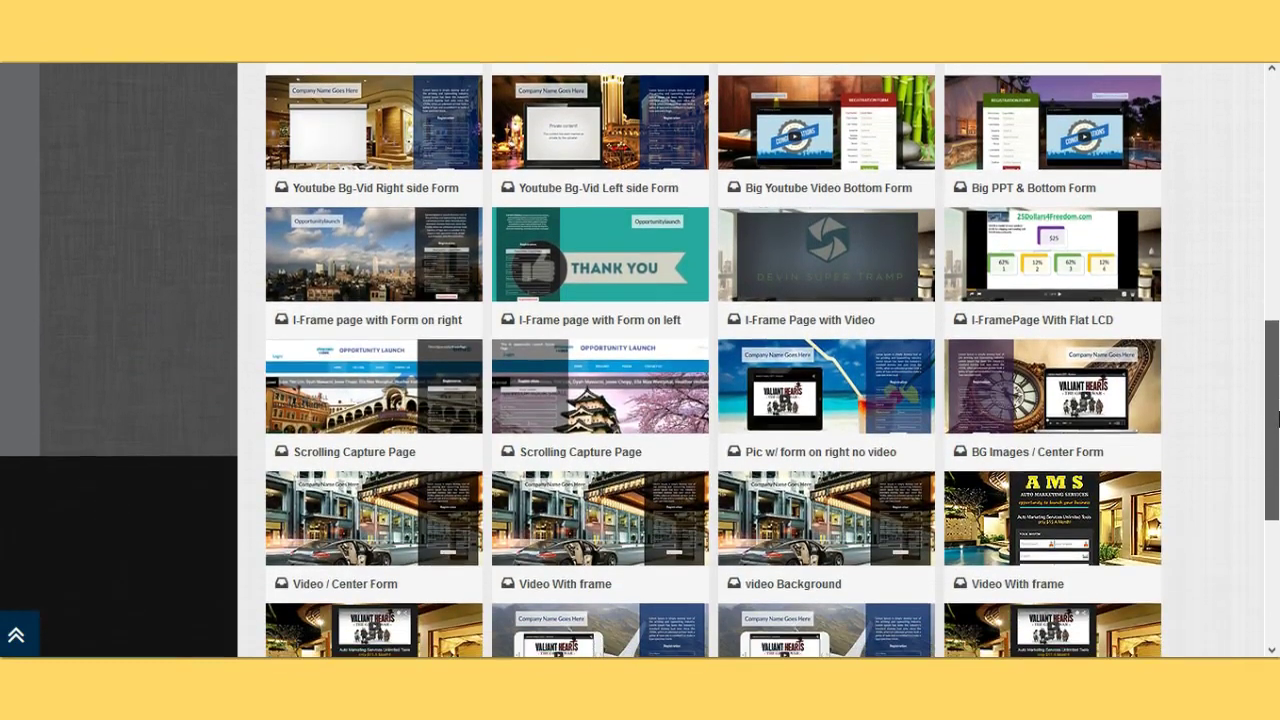
drag(1277, 316, 1275, 440)
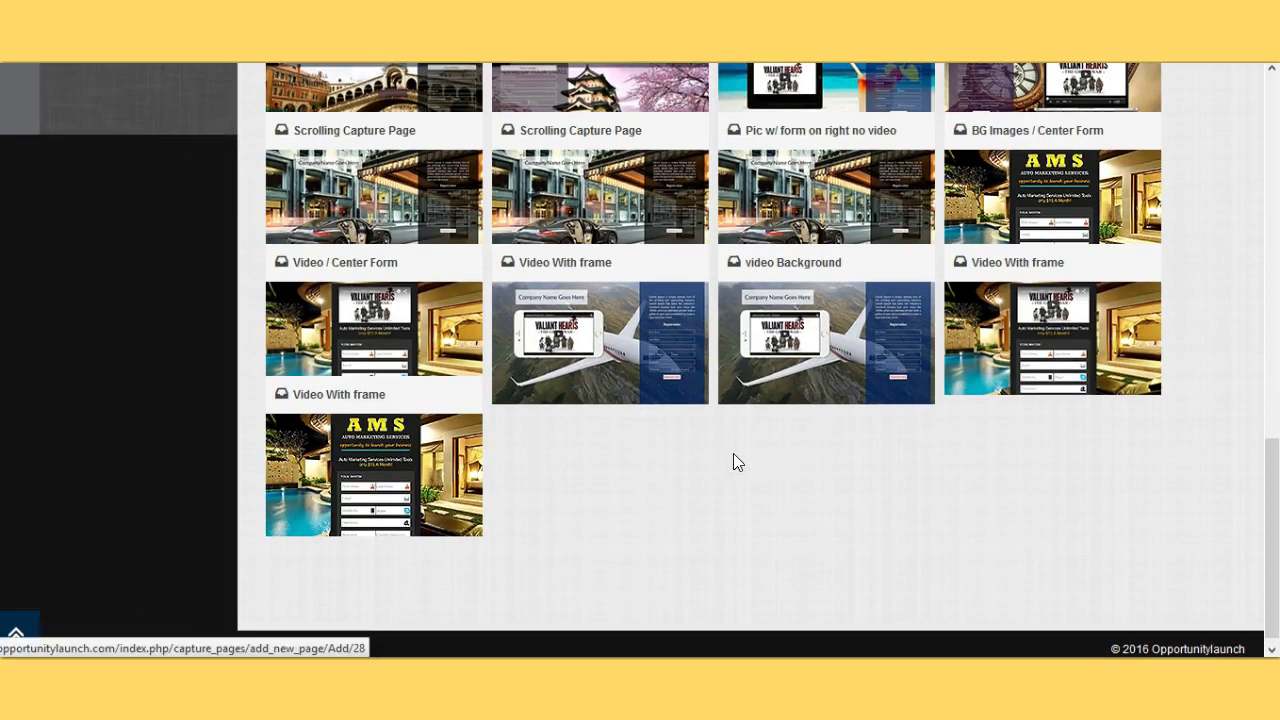
click(403, 467)
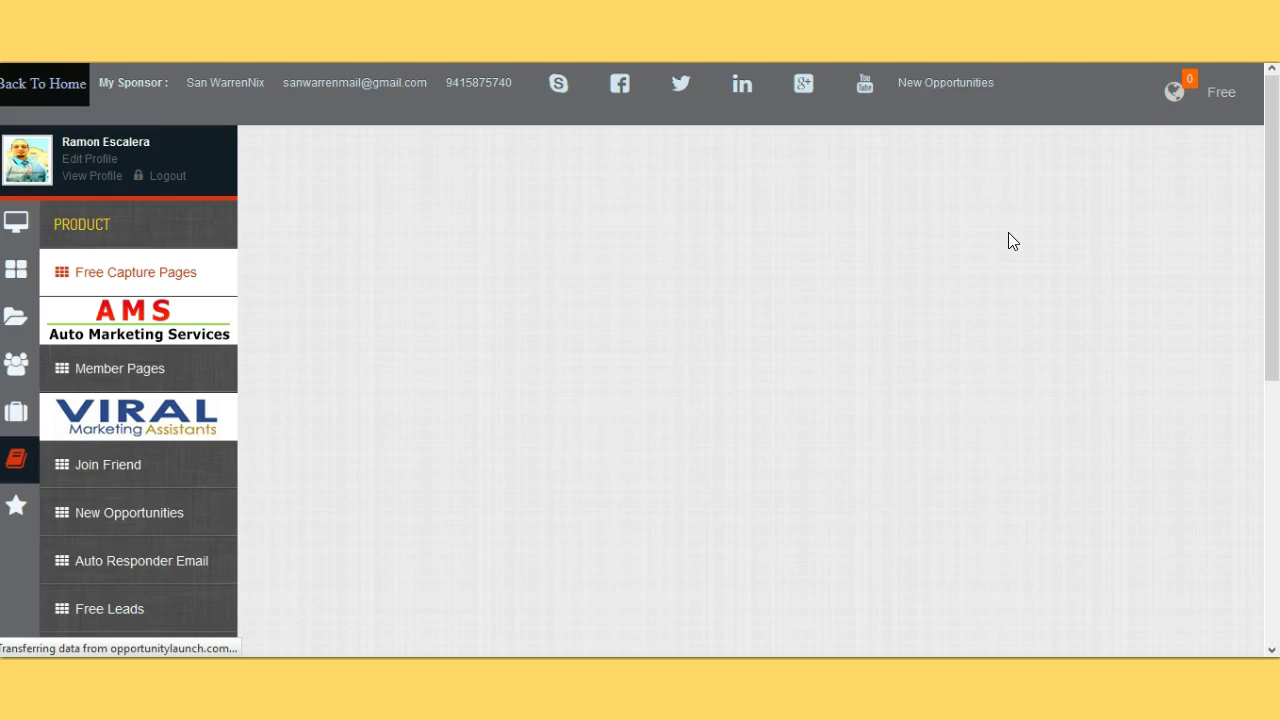
Set the new page's Scrolling option to Top Scrolling and place the caret in Video Url
scroll(988, 241, down, 3)
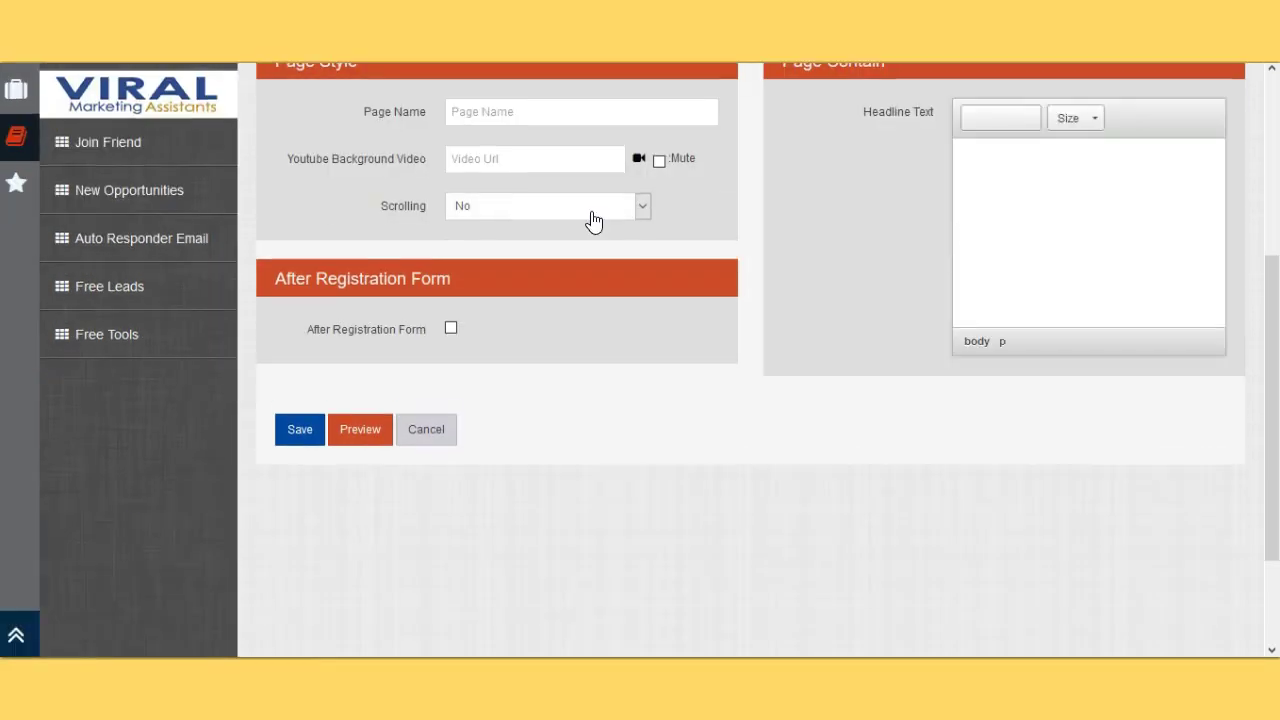
scroll(676, 220, up, 2)
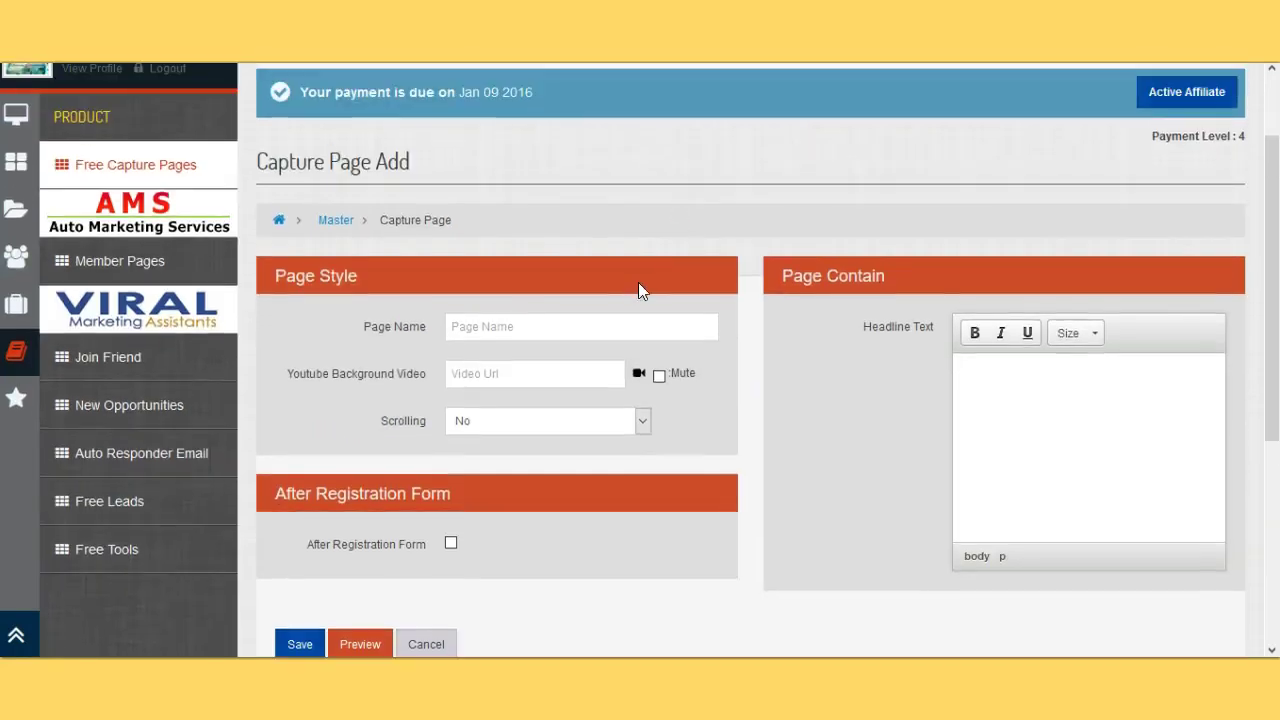
scroll(637, 289, down, 1)
click(642, 318)
click(563, 349)
click(531, 270)
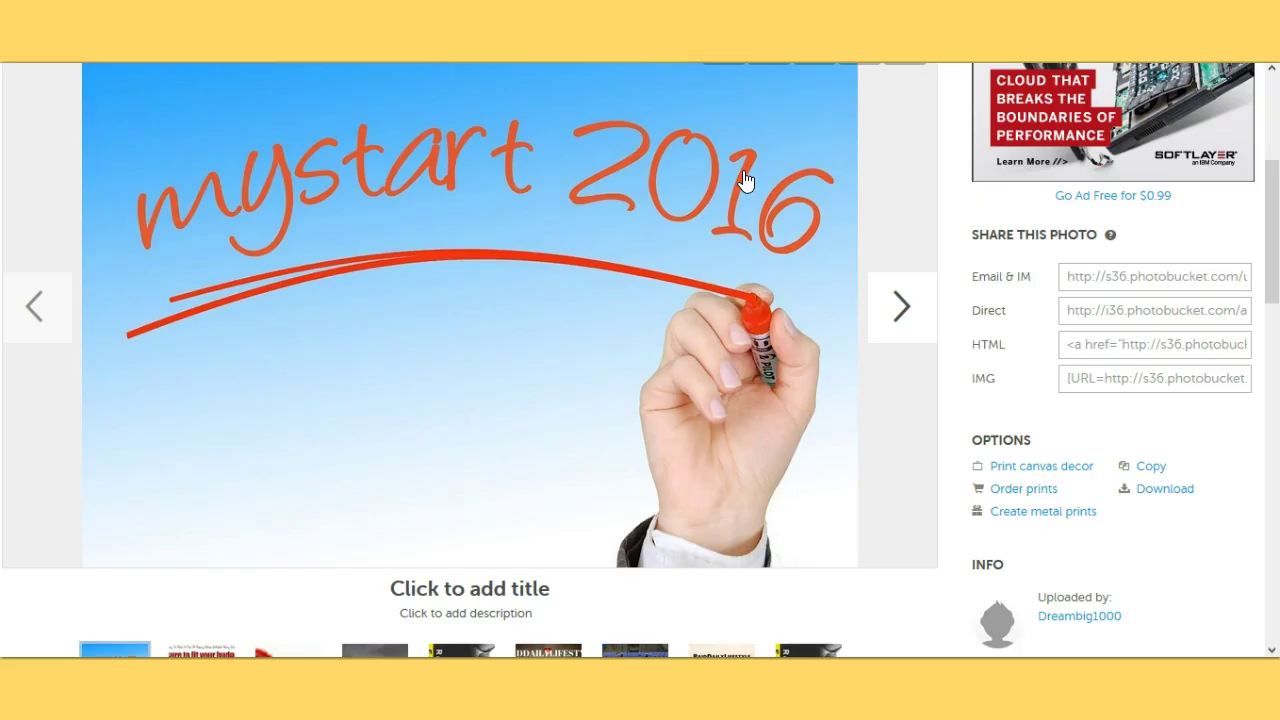
Copy the mystart 2016 photo's Direct link from Photobucket and go back to the form
scroll(608, 204, up, 1)
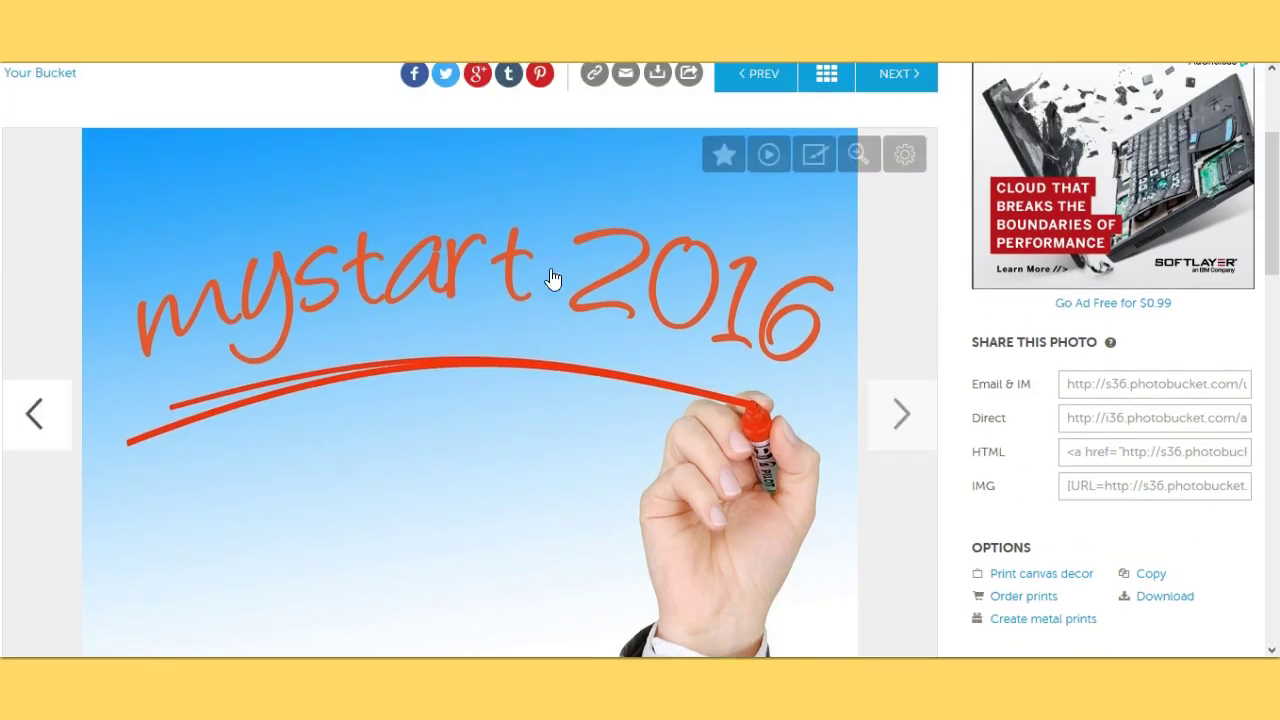
scroll(553, 278, down, 1)
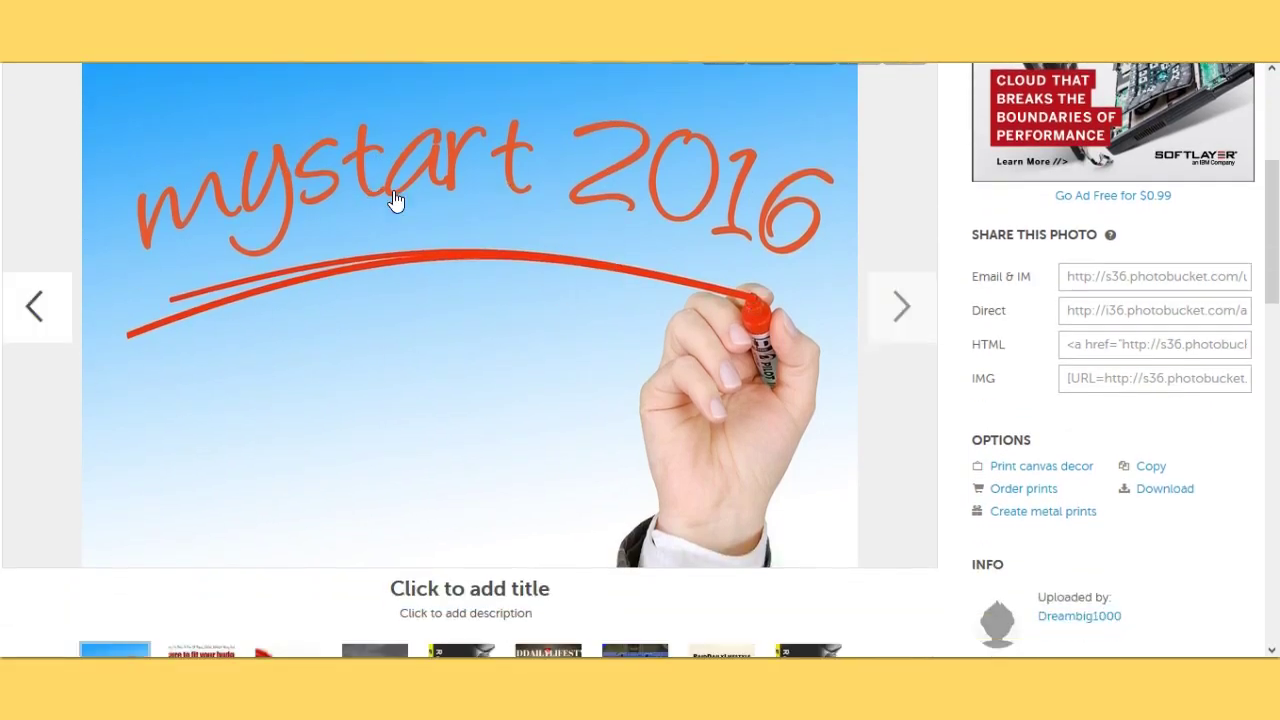
scroll(704, 218, up, 1)
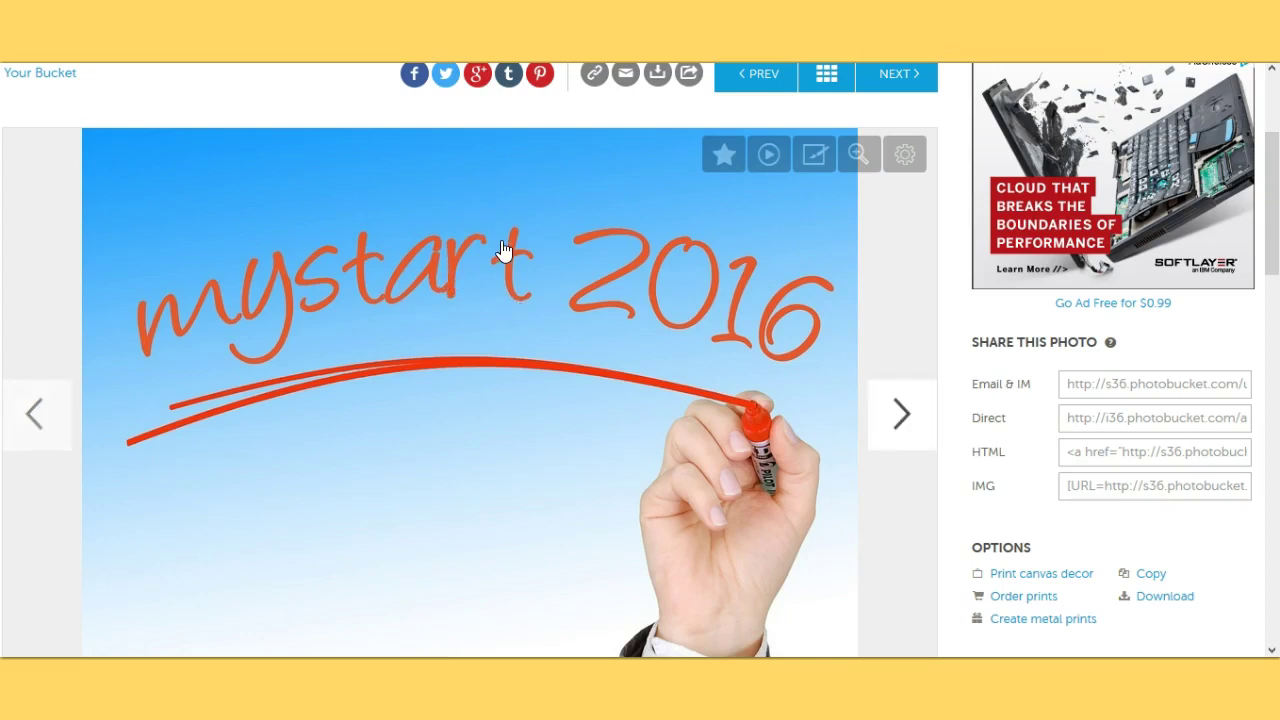
click(1130, 425)
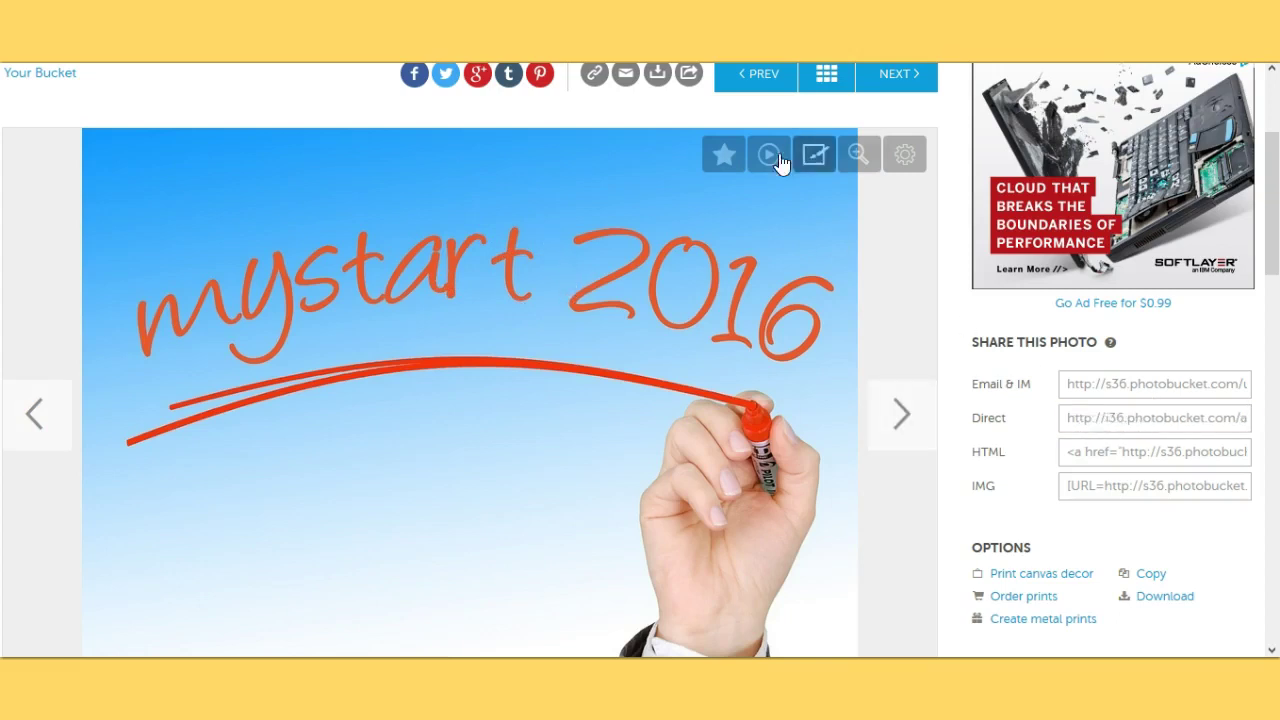
click(539, 377)
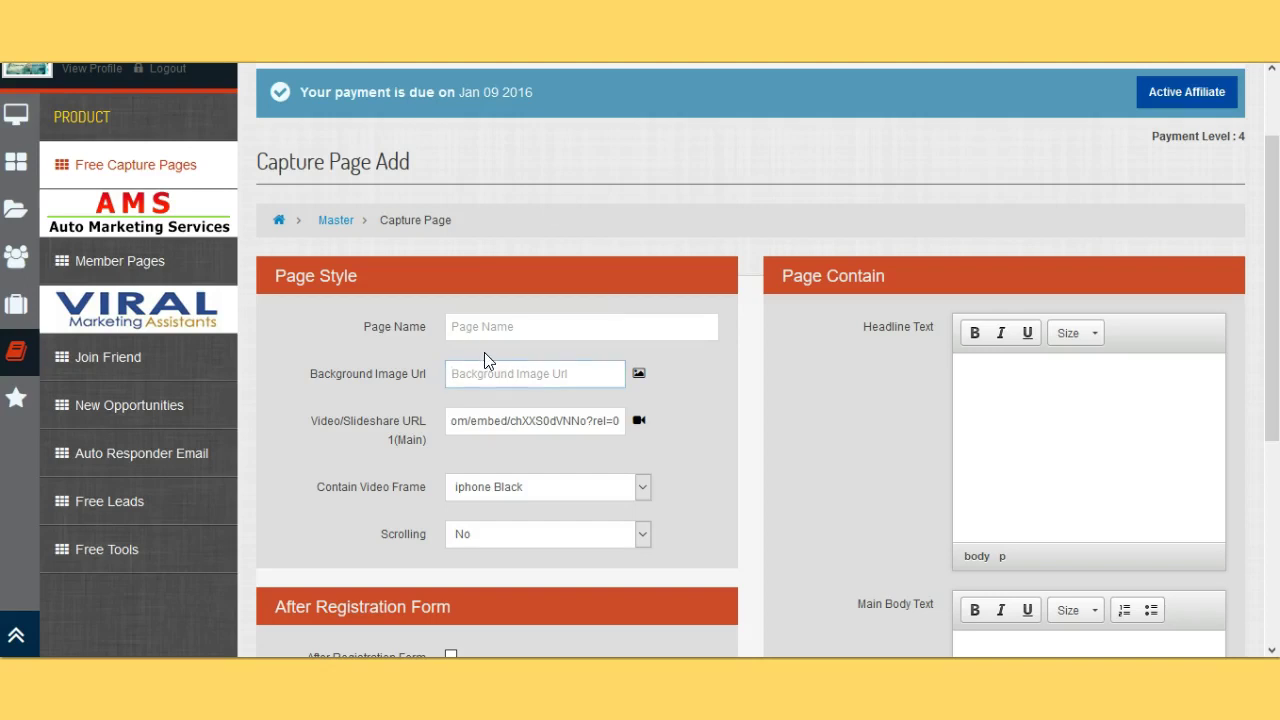
Paste the Photobucket direct link into the background image field
right_click(491, 374)
click(579, 461)
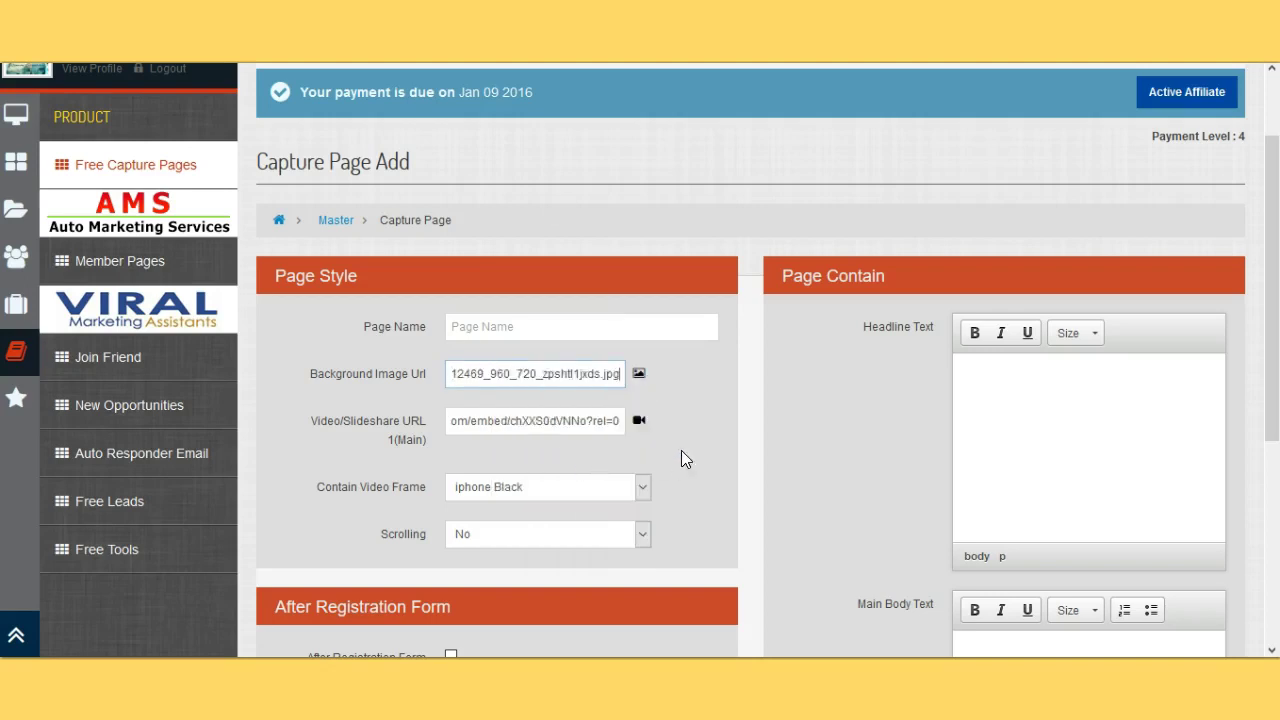
scroll(699, 438, down, 1)
scroll(699, 438, down, 1)
scroll(522, 415, down, 2)
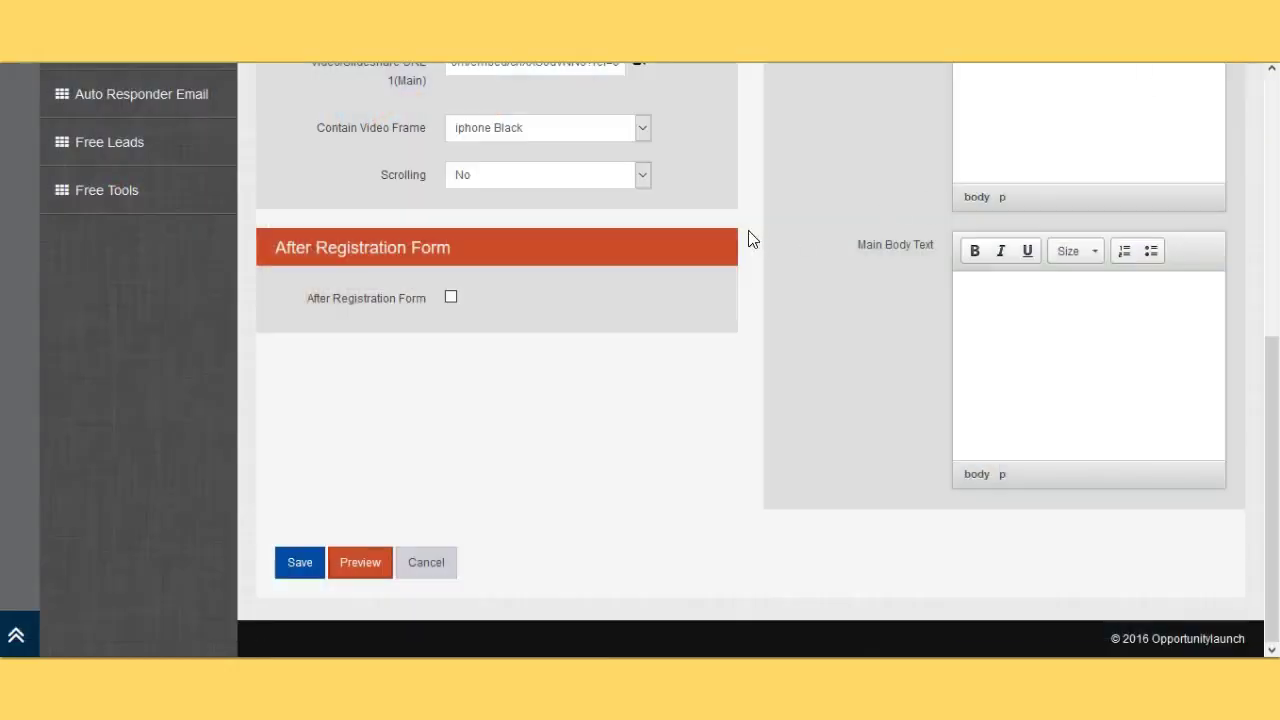
scroll(745, 250, up, 3)
Name the capture page 'My New Start 2016'
click(509, 177)
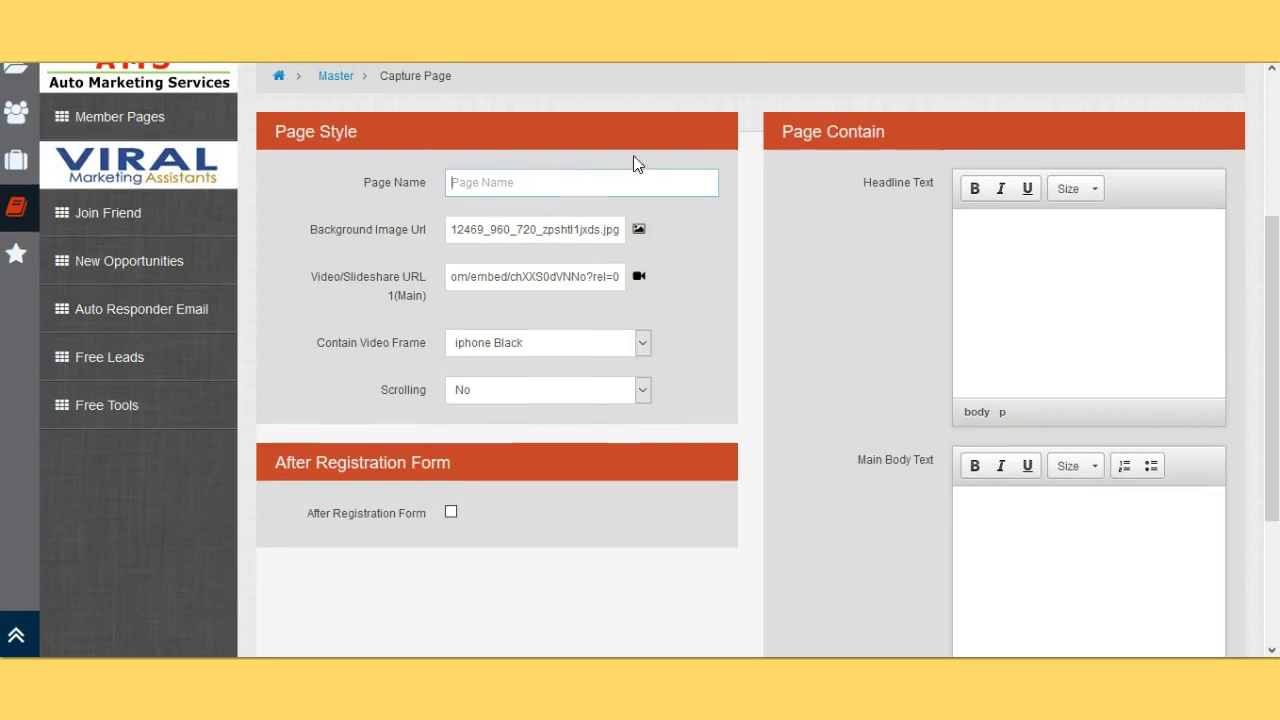
text(My NNew)
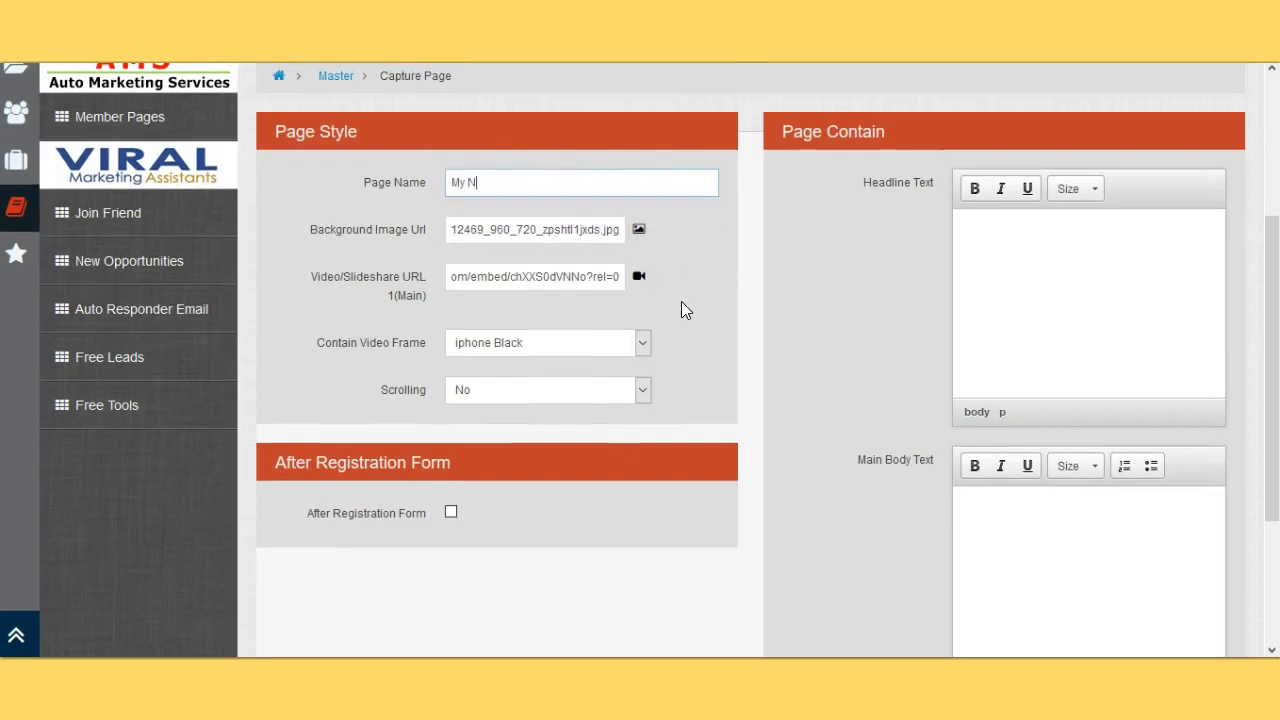
key(BackSpace)
key(BackSpace)
key(BackSpace)
text(ew Start 2016)
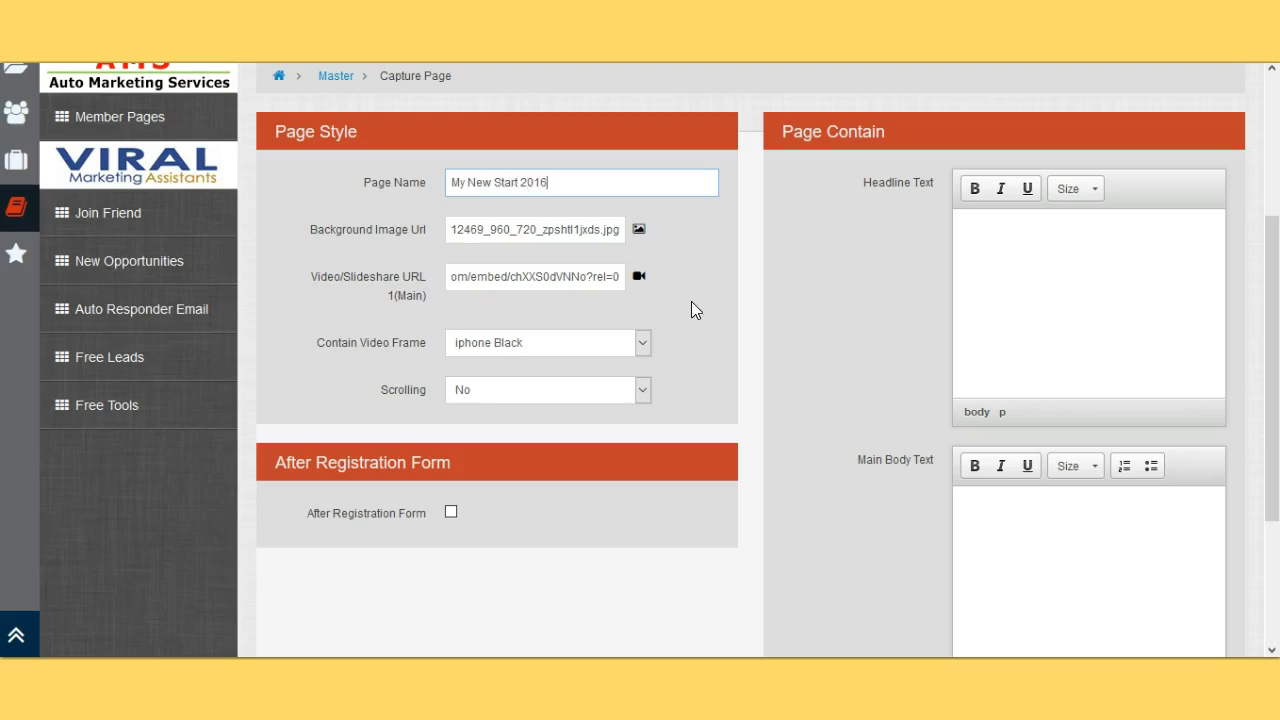
Enable the After Registration Form and place the caret in its Video URL field
scroll(685, 318, down, 1)
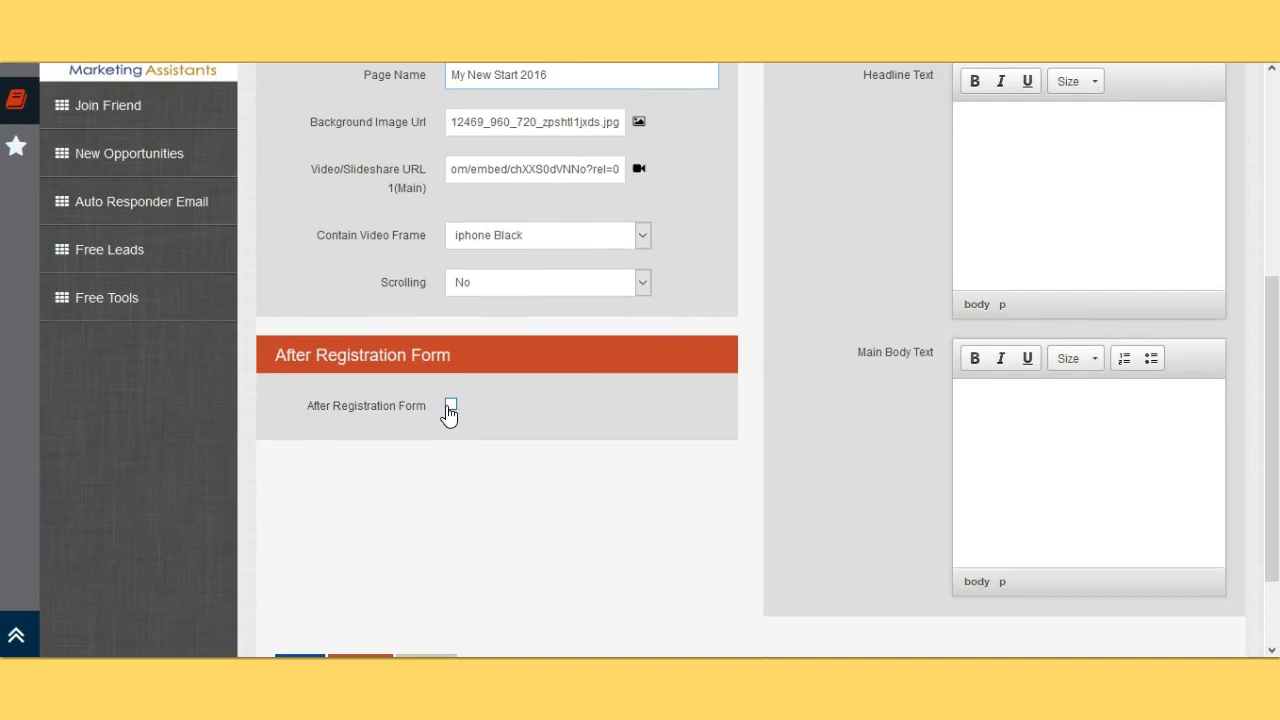
scroll(449, 414, down, 1)
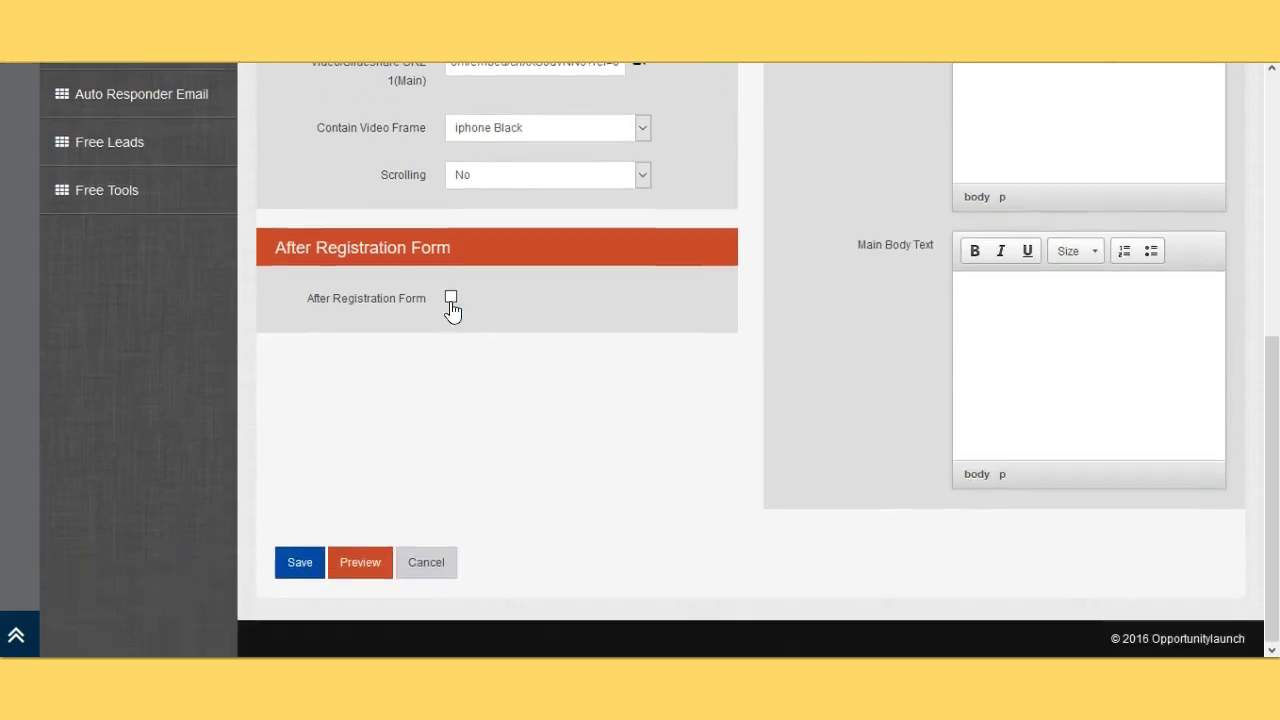
click(451, 299)
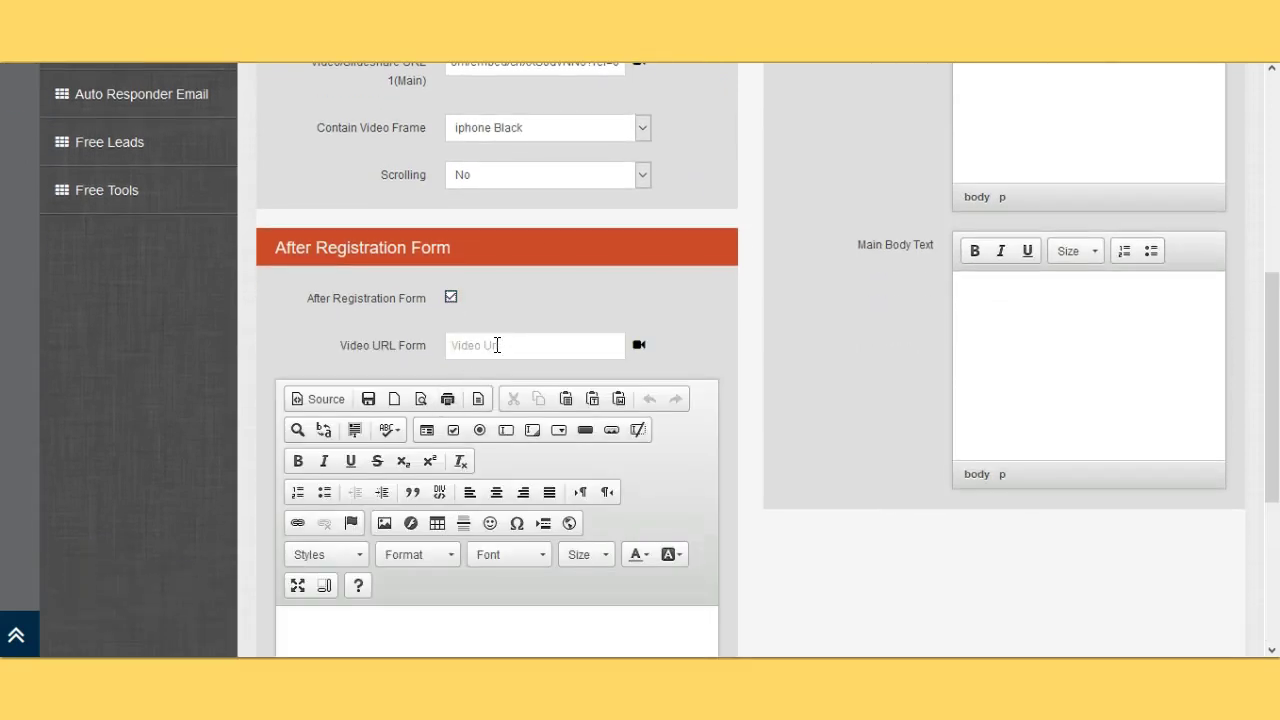
click(479, 338)
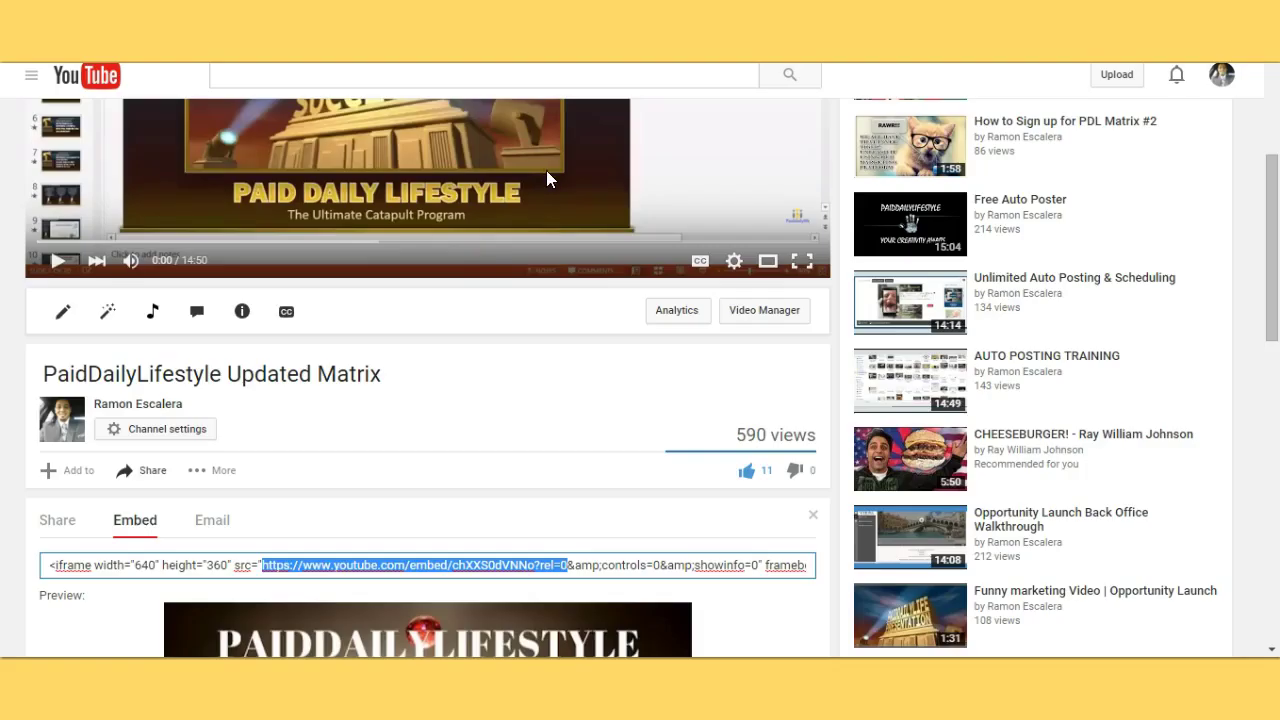
scroll(546, 170, up, 4)
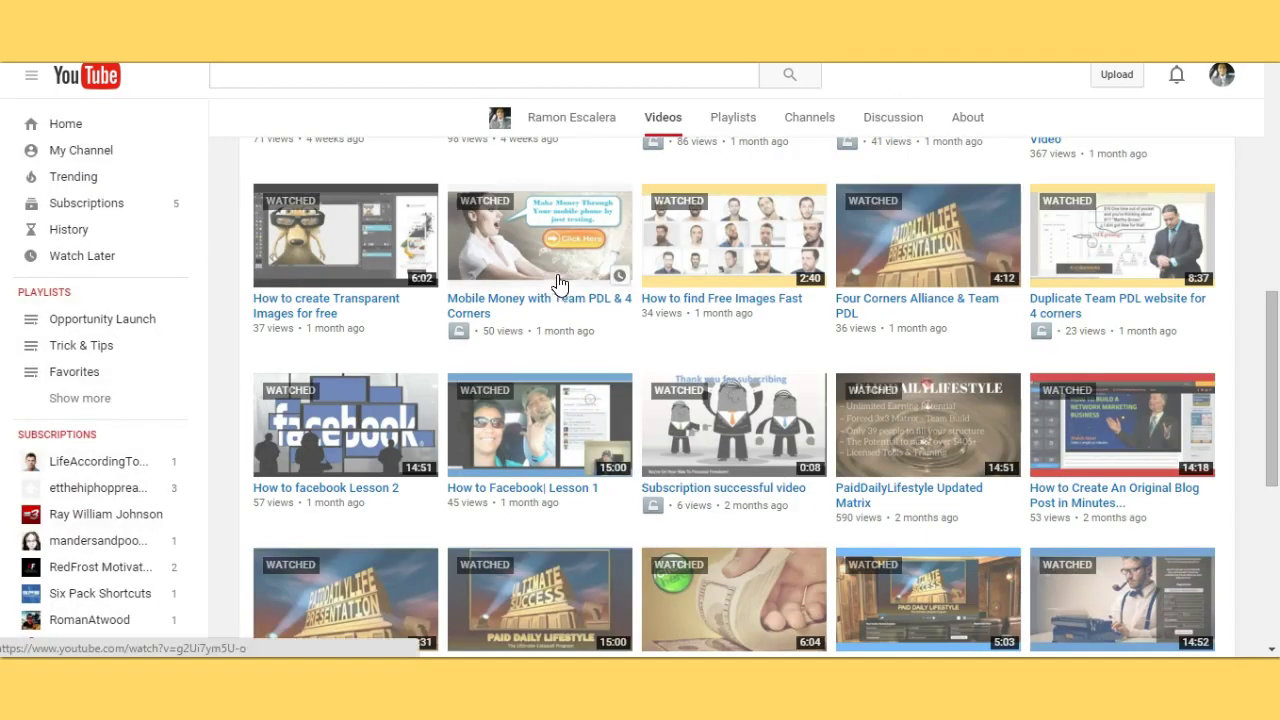
Copy the embed src URL of the How To Join Paiddailylifestyle video, then return to the form
scroll(520, 280, up, 5)
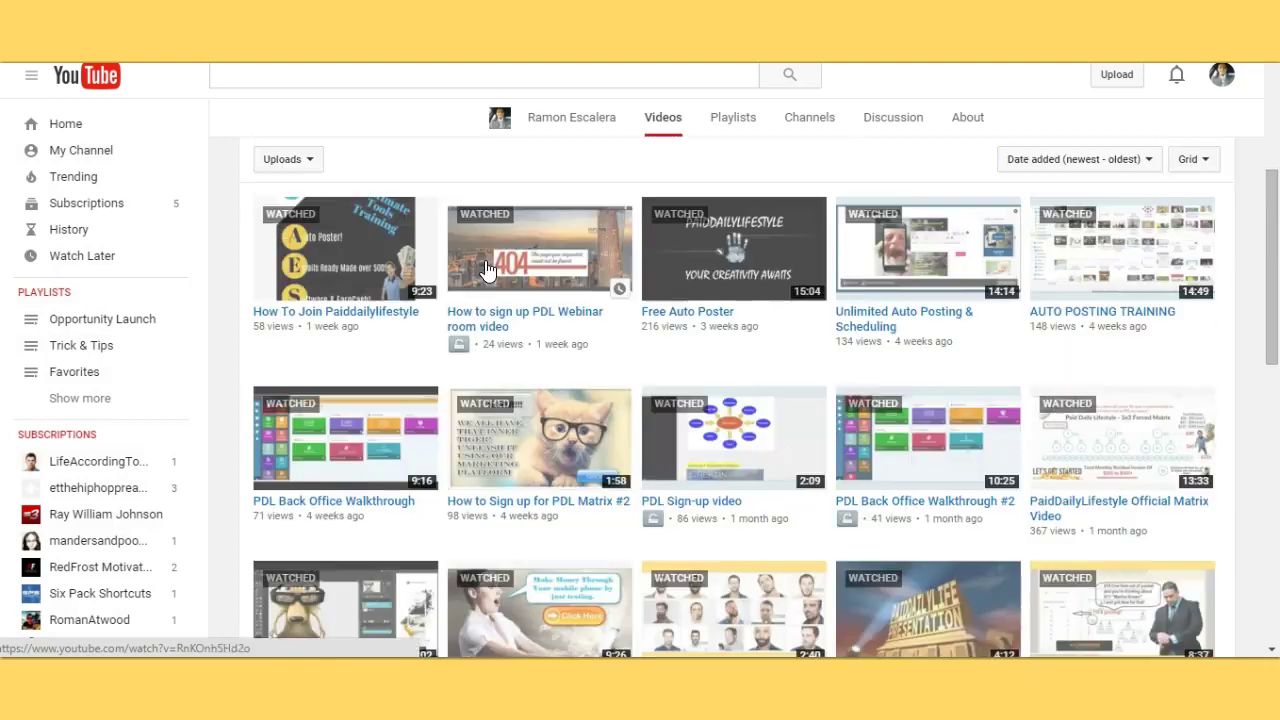
click(342, 262)
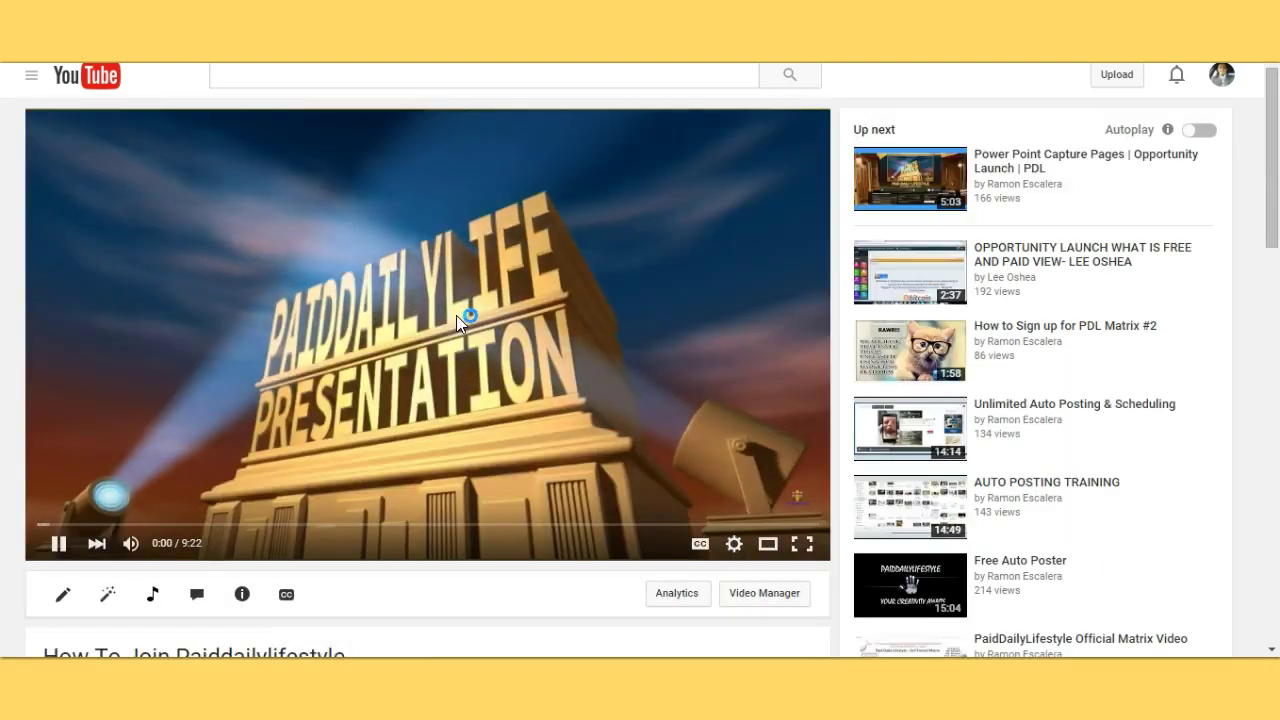
scroll(456, 315, down, 5)
scroll(359, 224, down, 2)
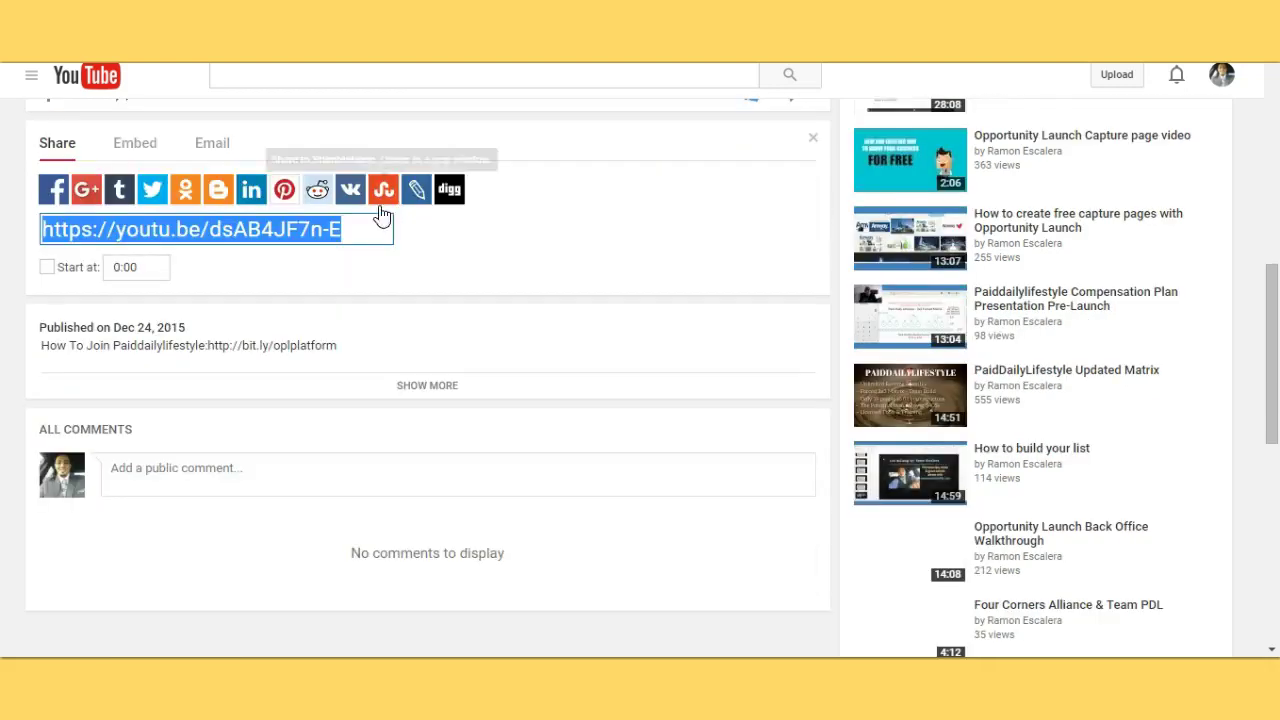
click(138, 146)
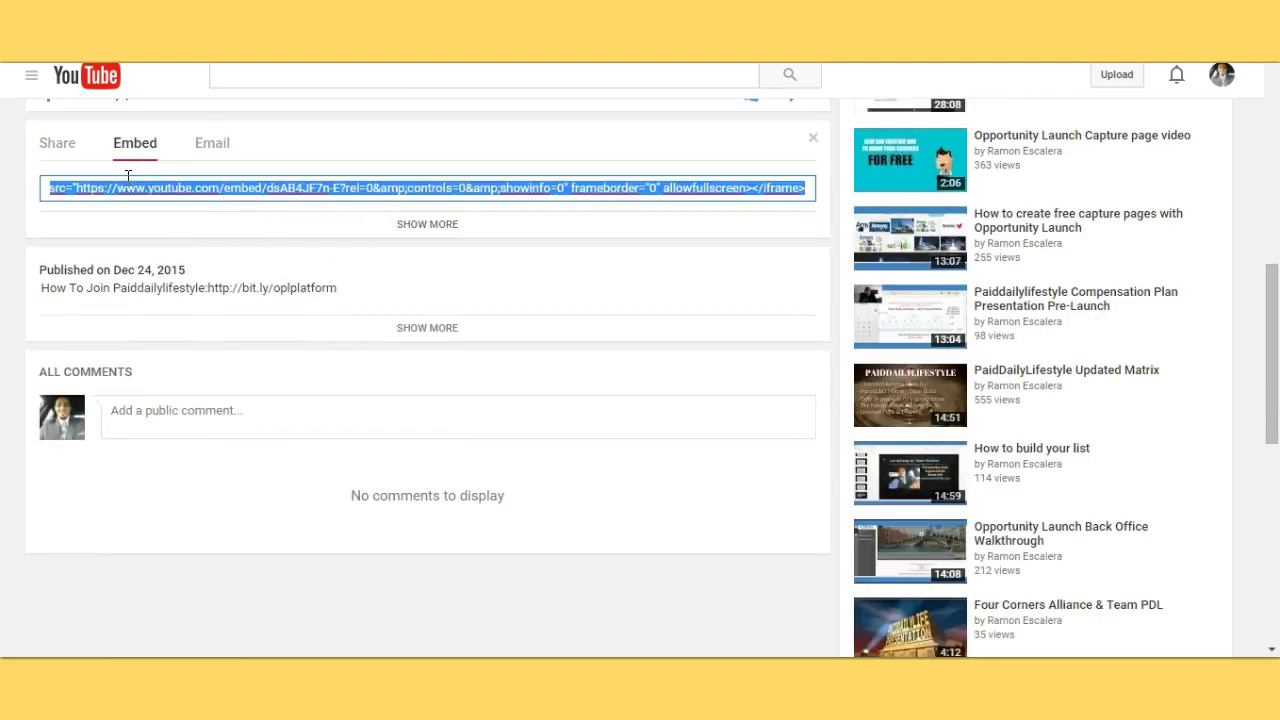
click(117, 187)
drag(79, 187, 374, 203)
right_click(338, 184)
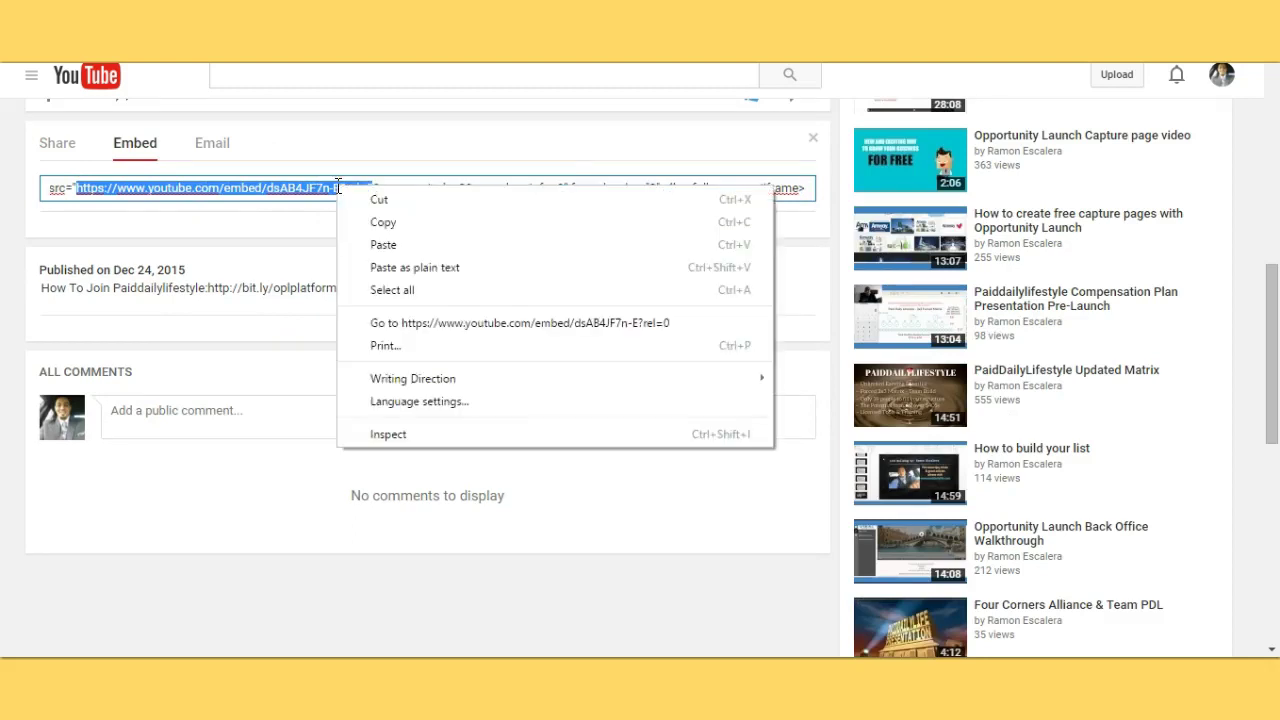
click(382, 218)
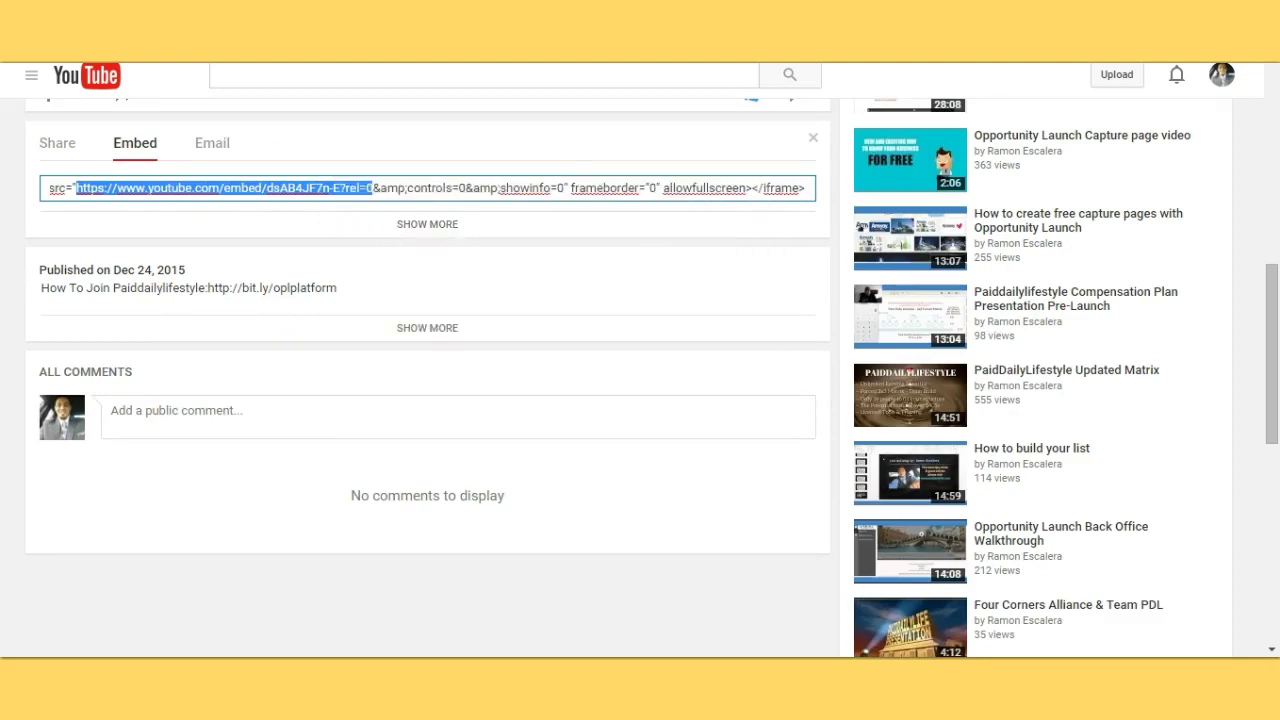
key(ctrl+Tab)
right_click(494, 350)
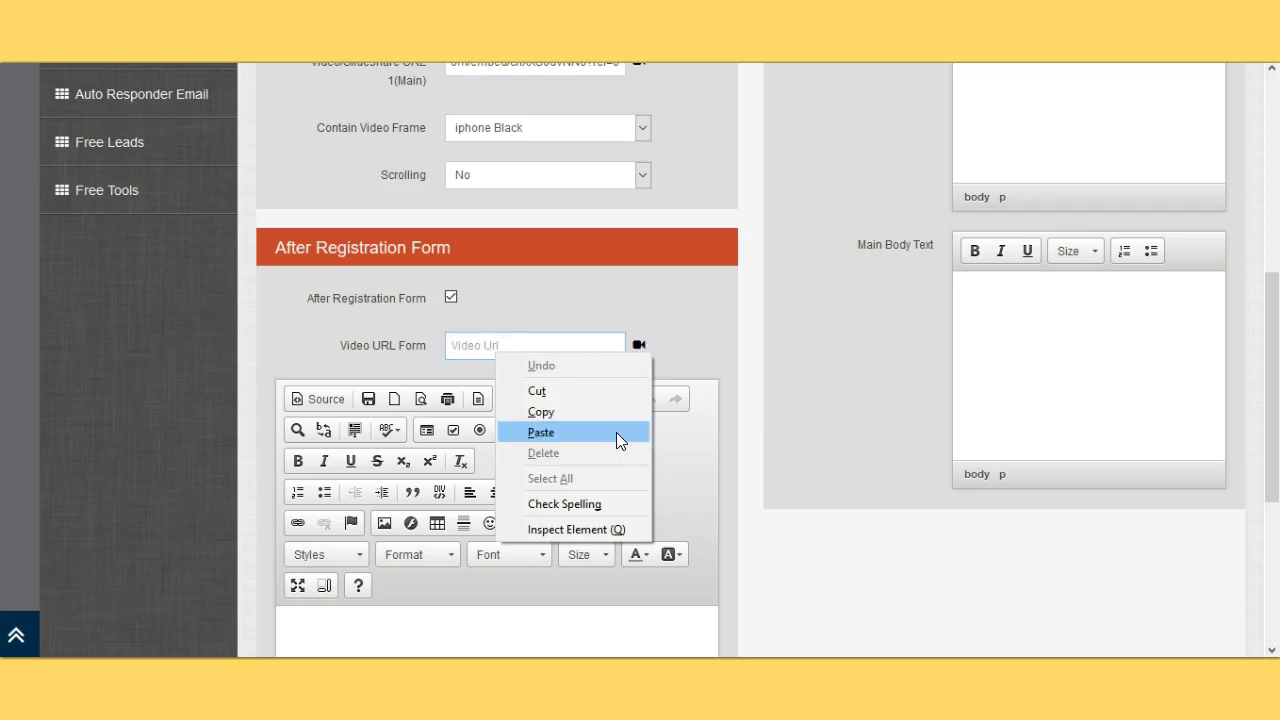
Paste the embed URL into Video URL Form and preview the after-registration page
click(618, 434)
scroll(697, 300, down, 2)
scroll(698, 305, down, 2)
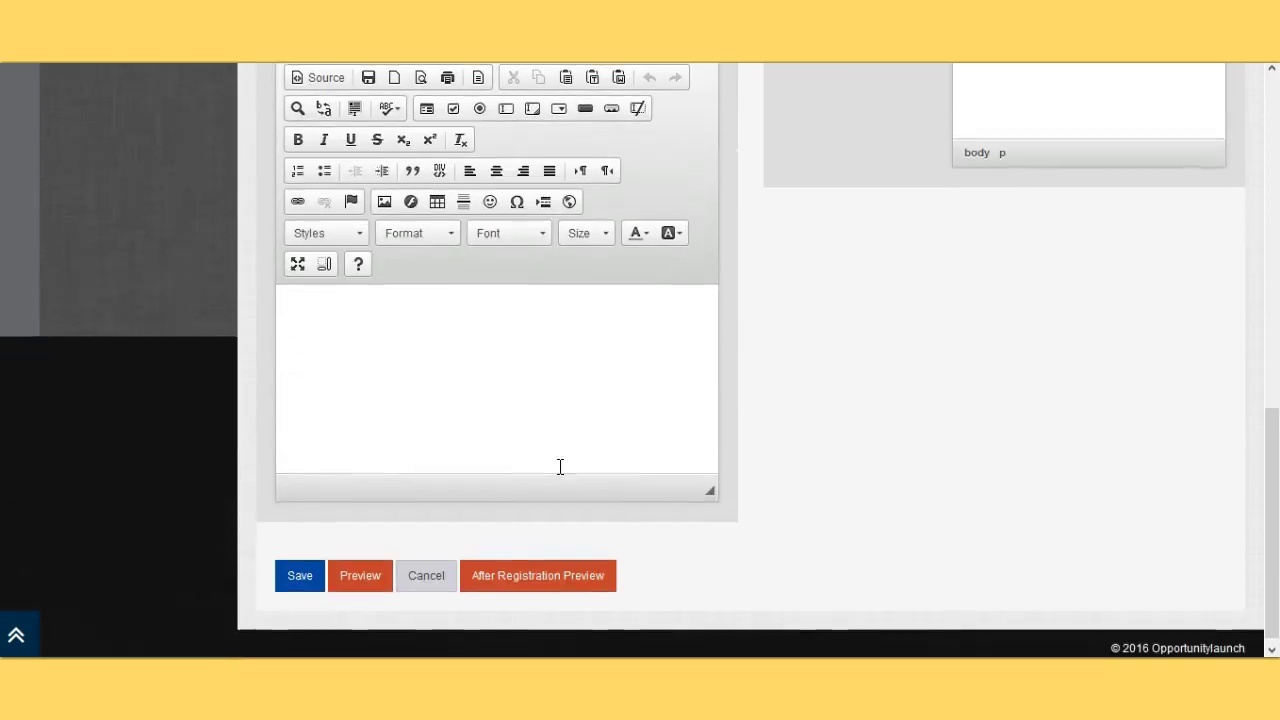
click(517, 575)
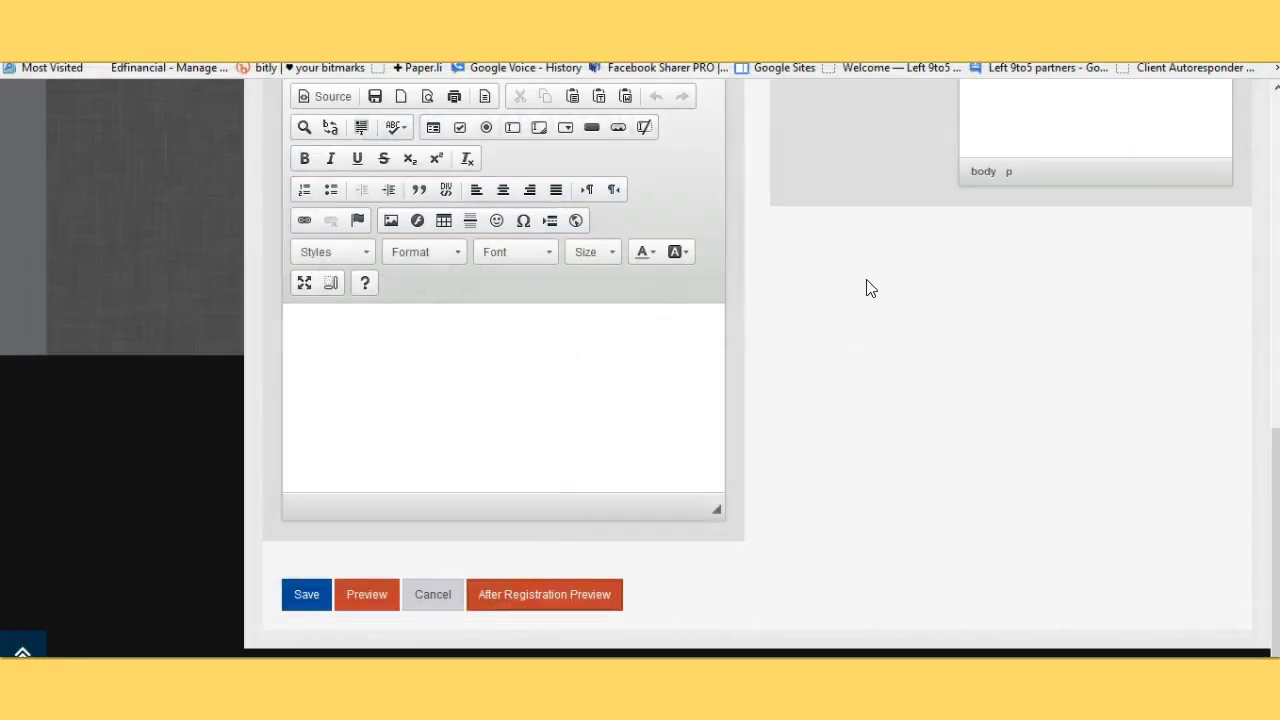
Enter 'Fill out the form below to become a member of PDL! Green for 2016!!' as Main Body Text
scroll(866, 286, up, 5)
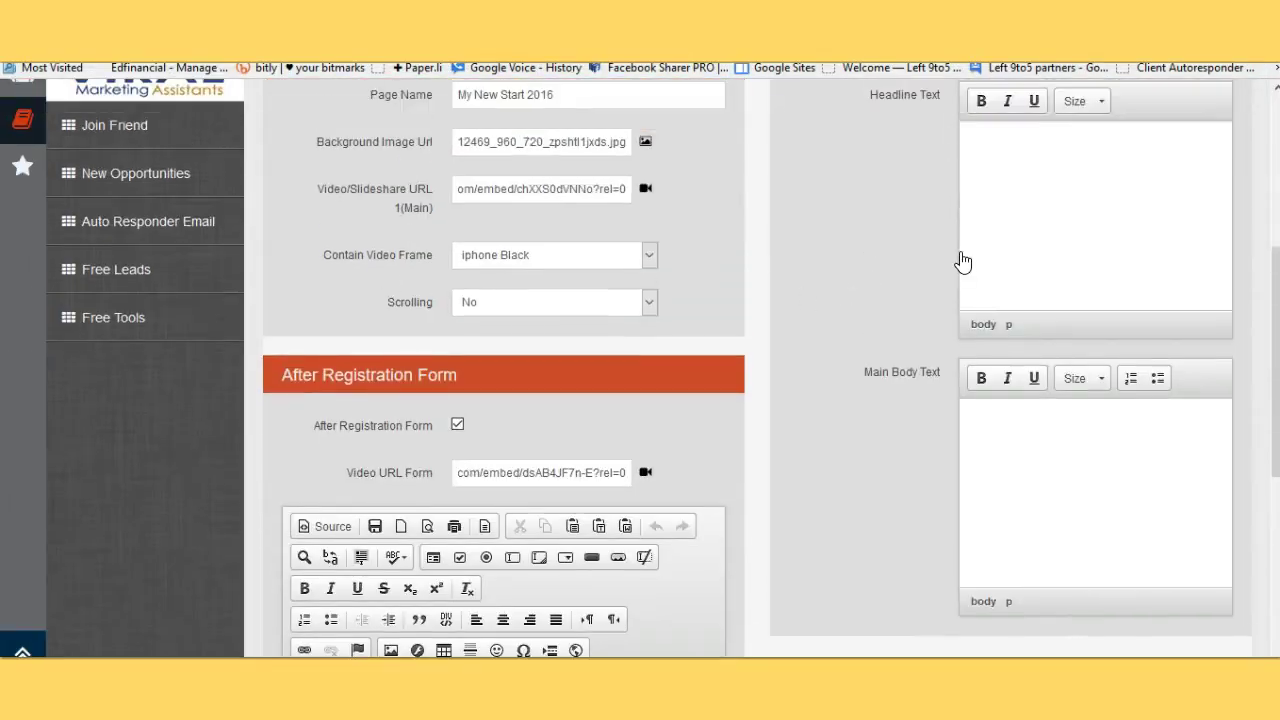
scroll(962, 262, up, 2)
scroll(1054, 288, down, 2)
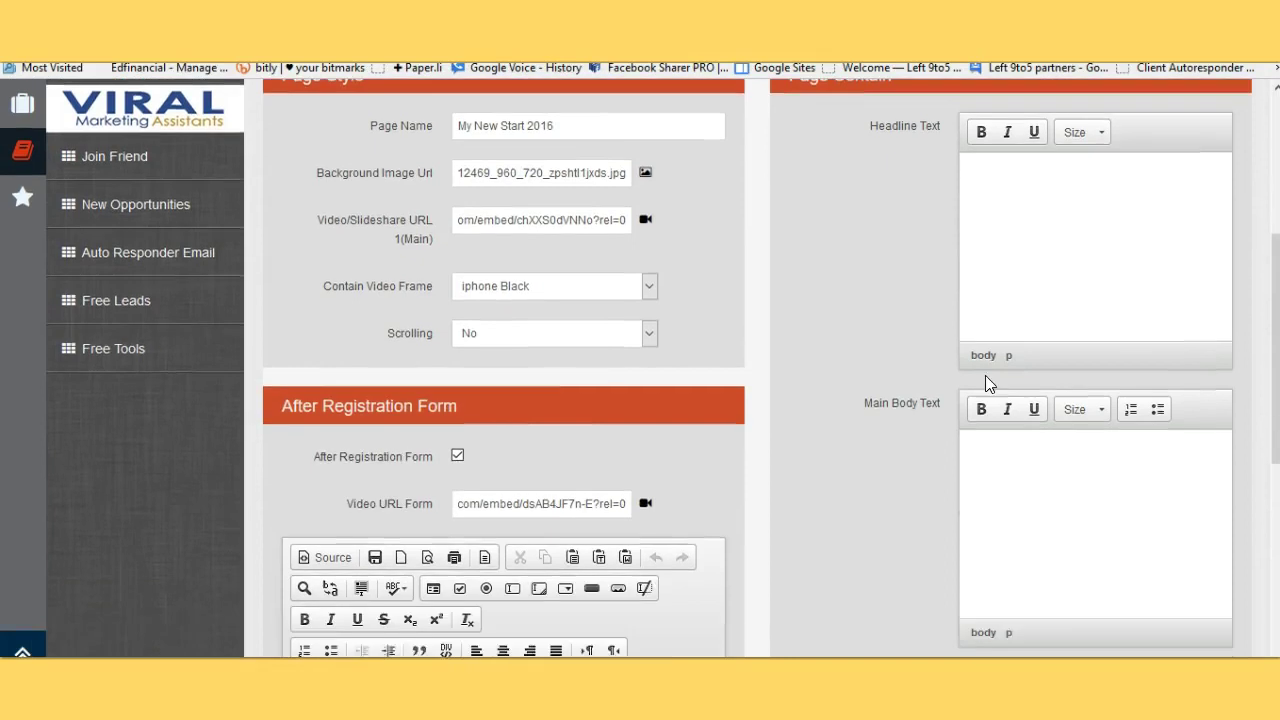
click(1045, 435)
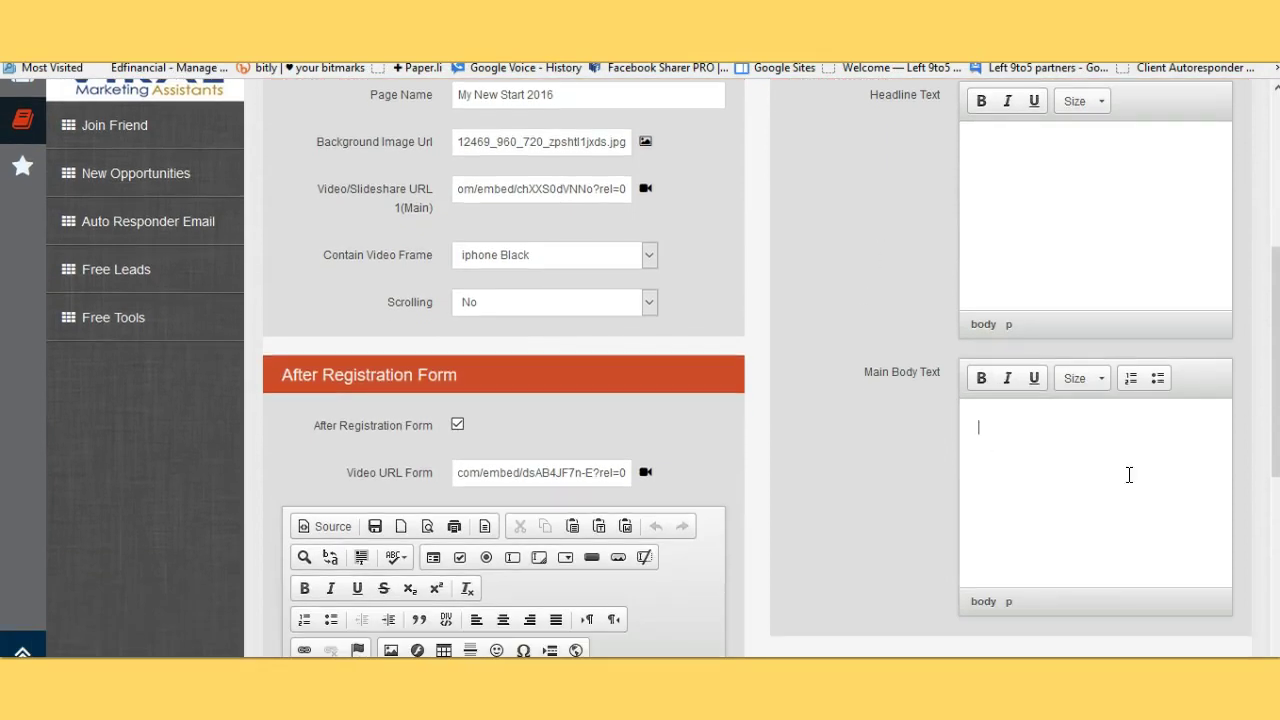
text(Fill out the form below to become a member )
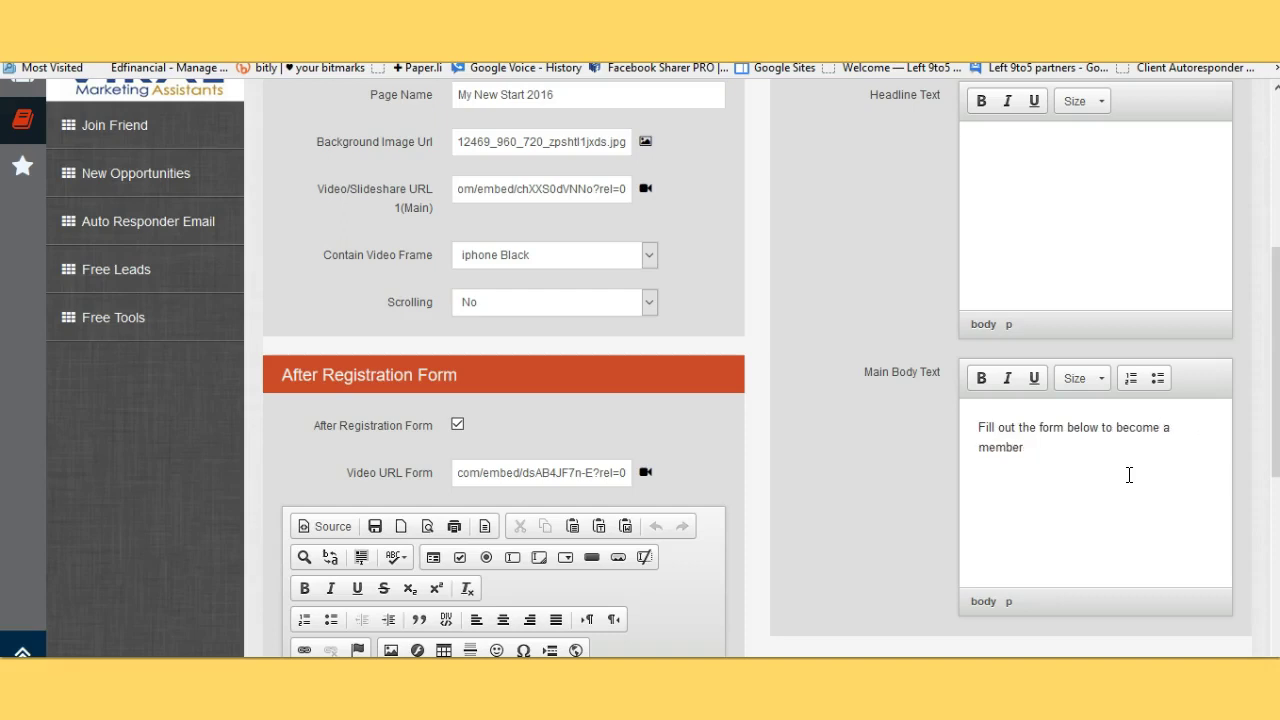
text(of PD)
text(016!)
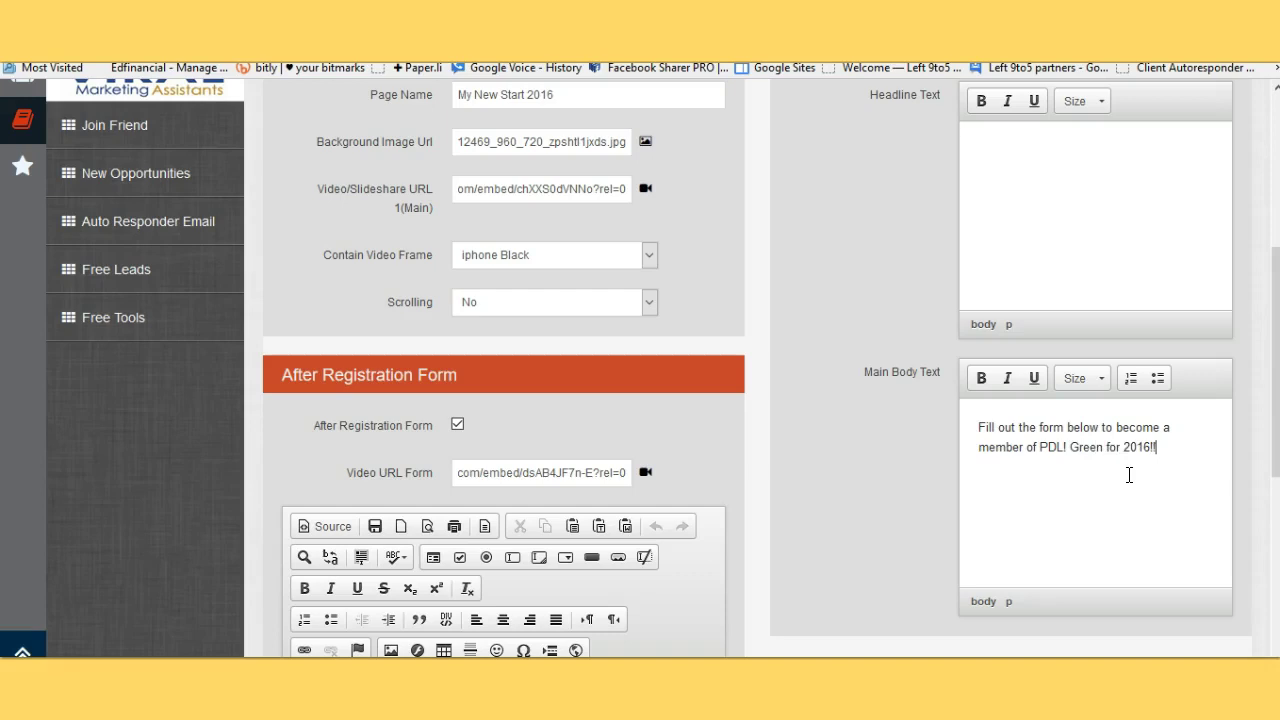
Make the whole main body text bold and italic
drag(1158, 450, 970, 430)
click(981, 378)
click(1007, 378)
click(1095, 448)
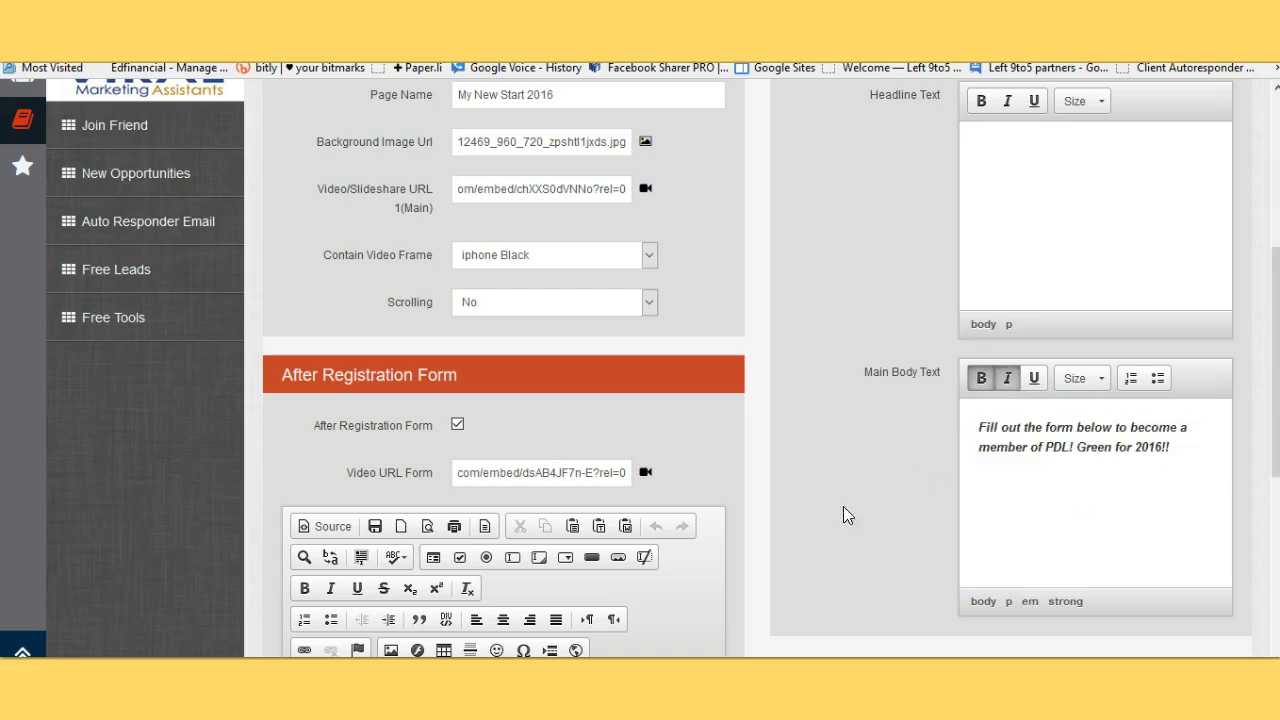
scroll(843, 515, down, 5)
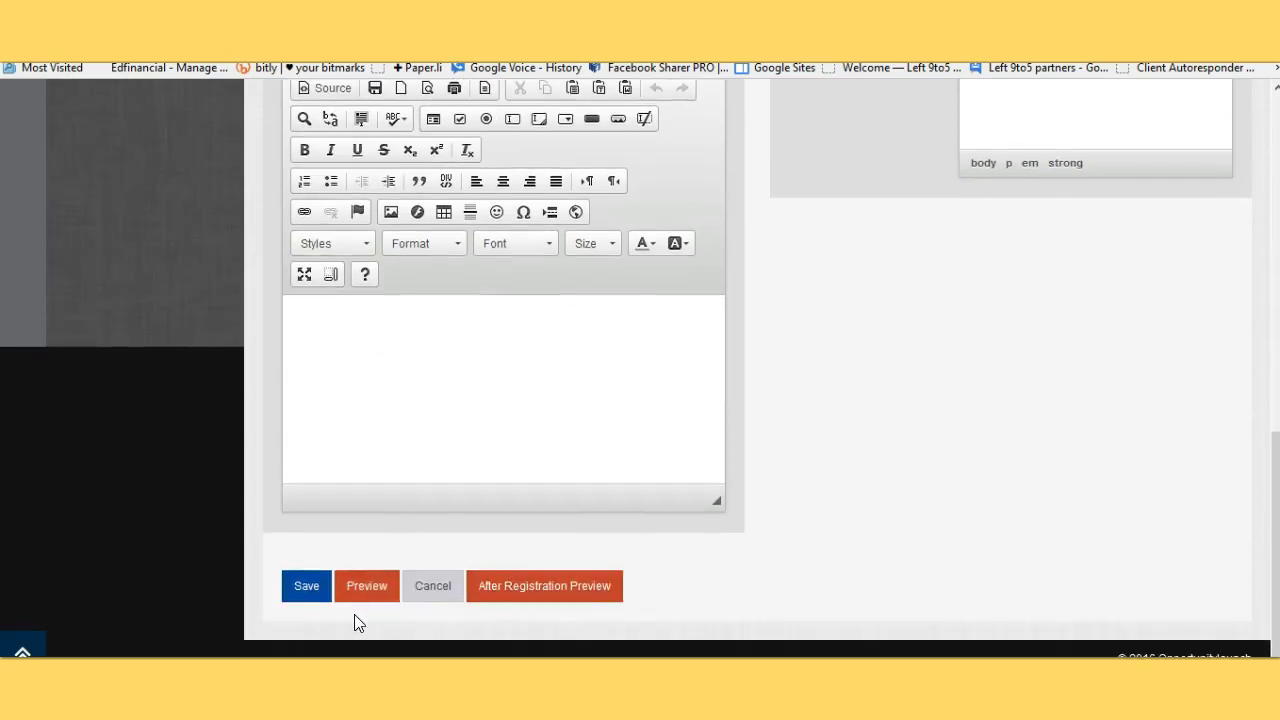
Scroll to the bottom of the form and save the capture page
scroll(1057, 434, up, 6)
scroll(827, 356, down, 6)
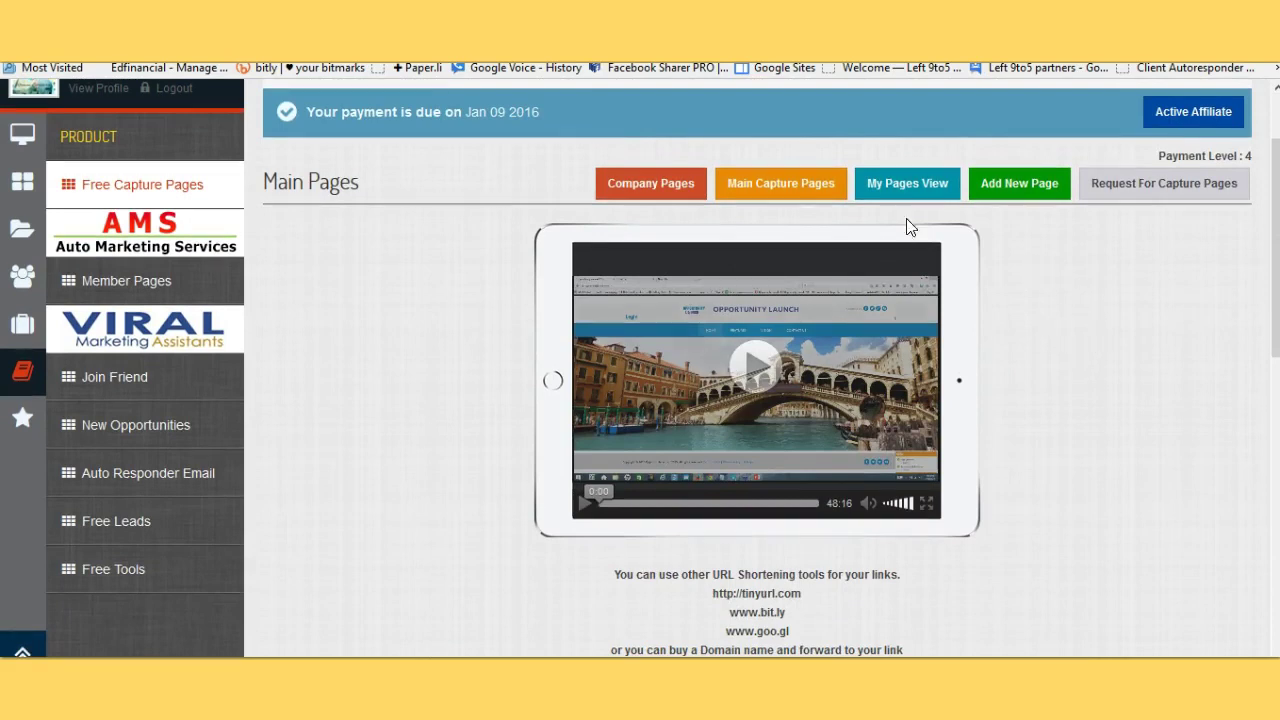
Search My Pages for 'my' and copy the My New Start 2016 page URL
click(915, 190)
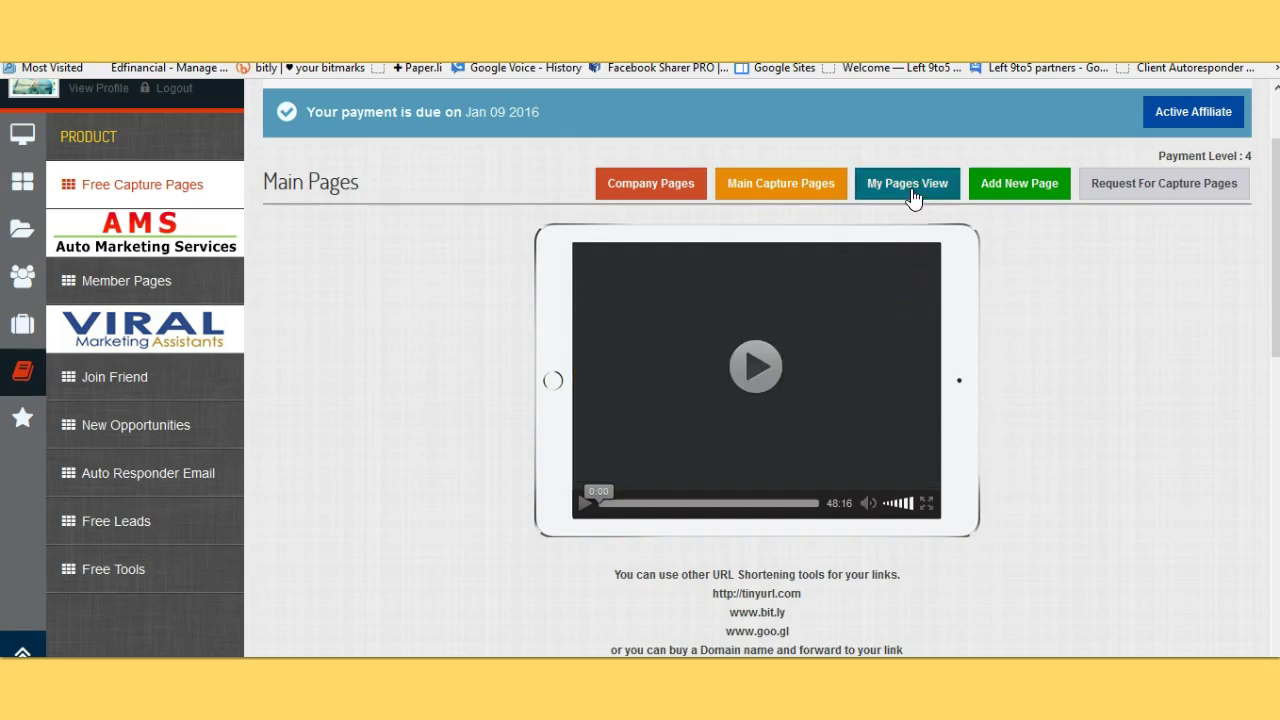
scroll(1071, 346, down, 4)
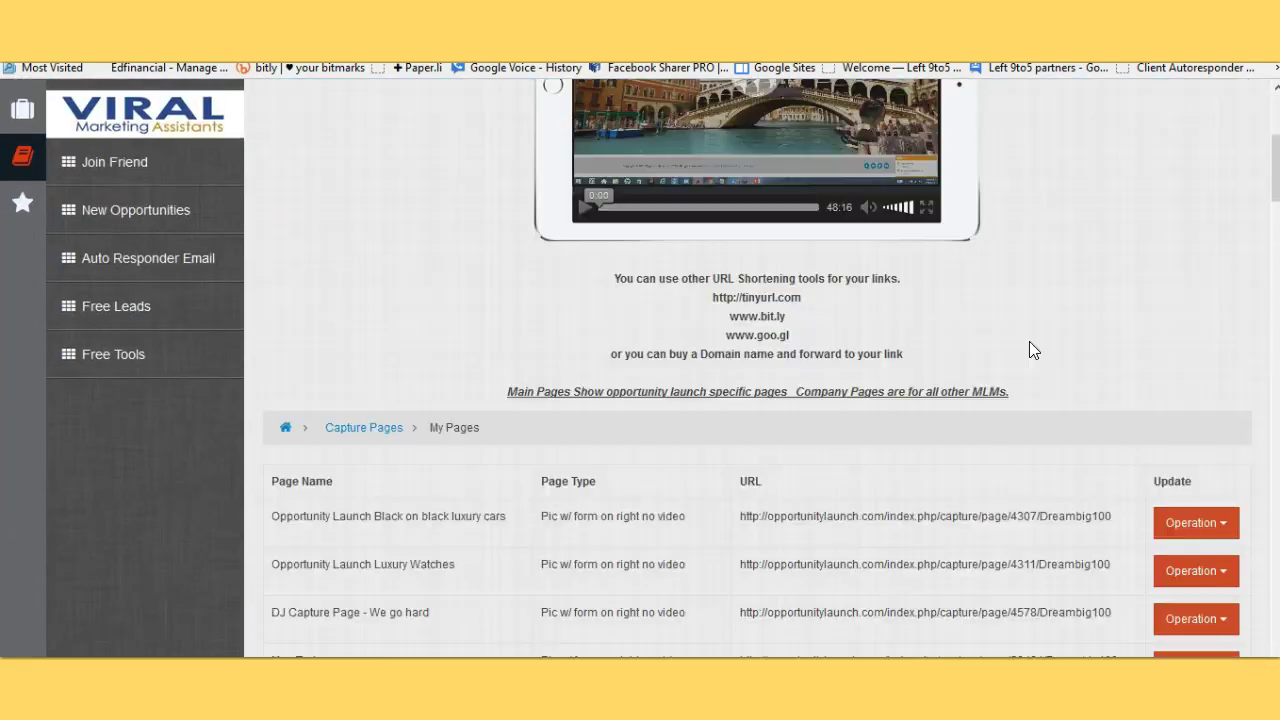
click(1068, 347)
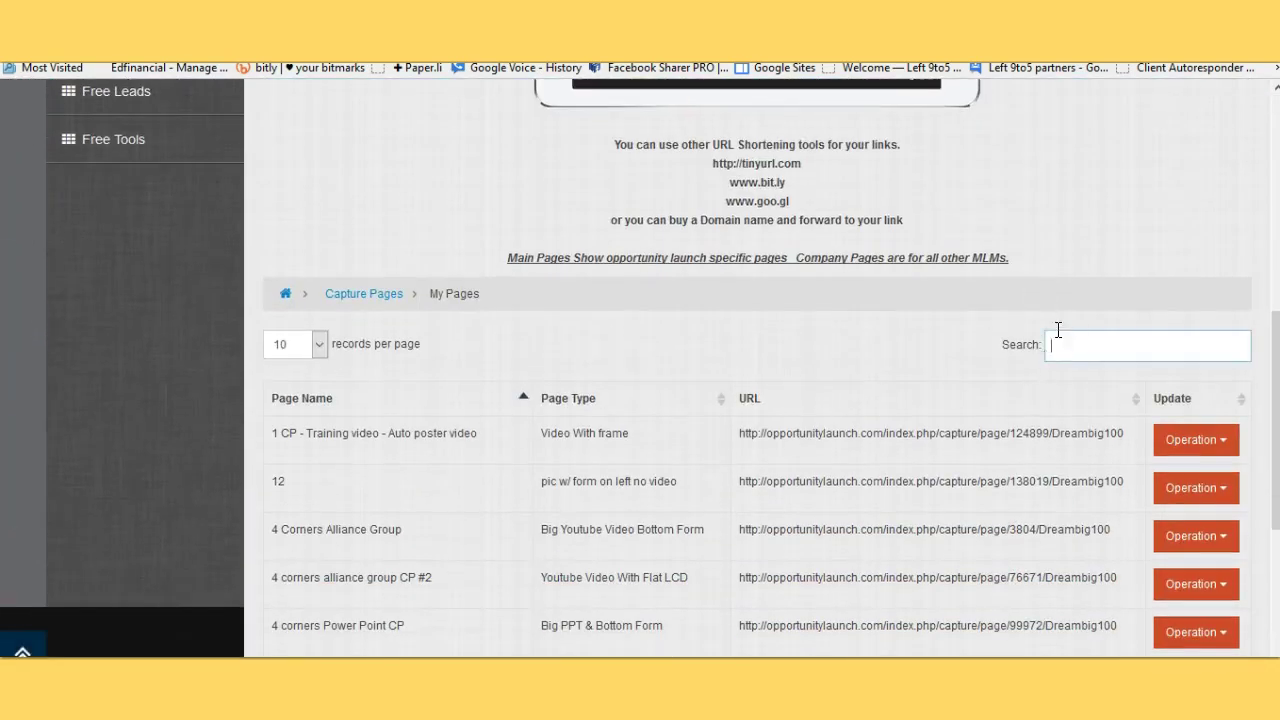
text(my)
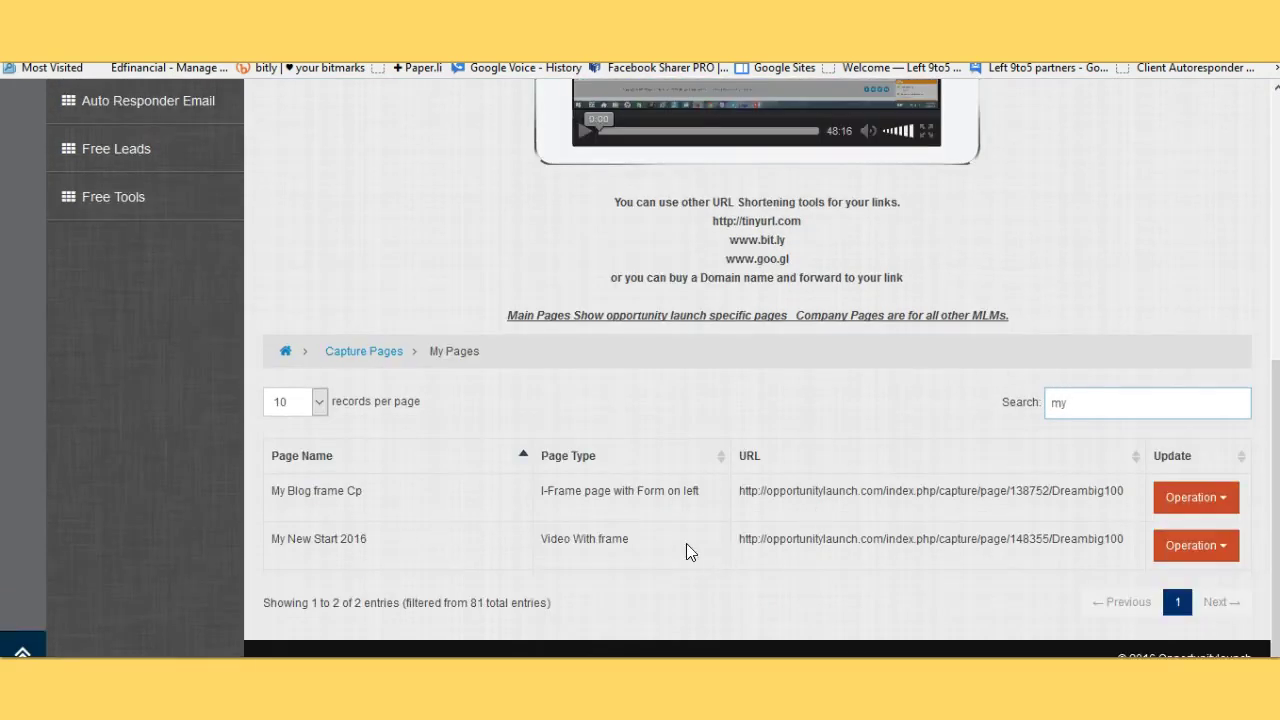
drag(1125, 539, 733, 567)
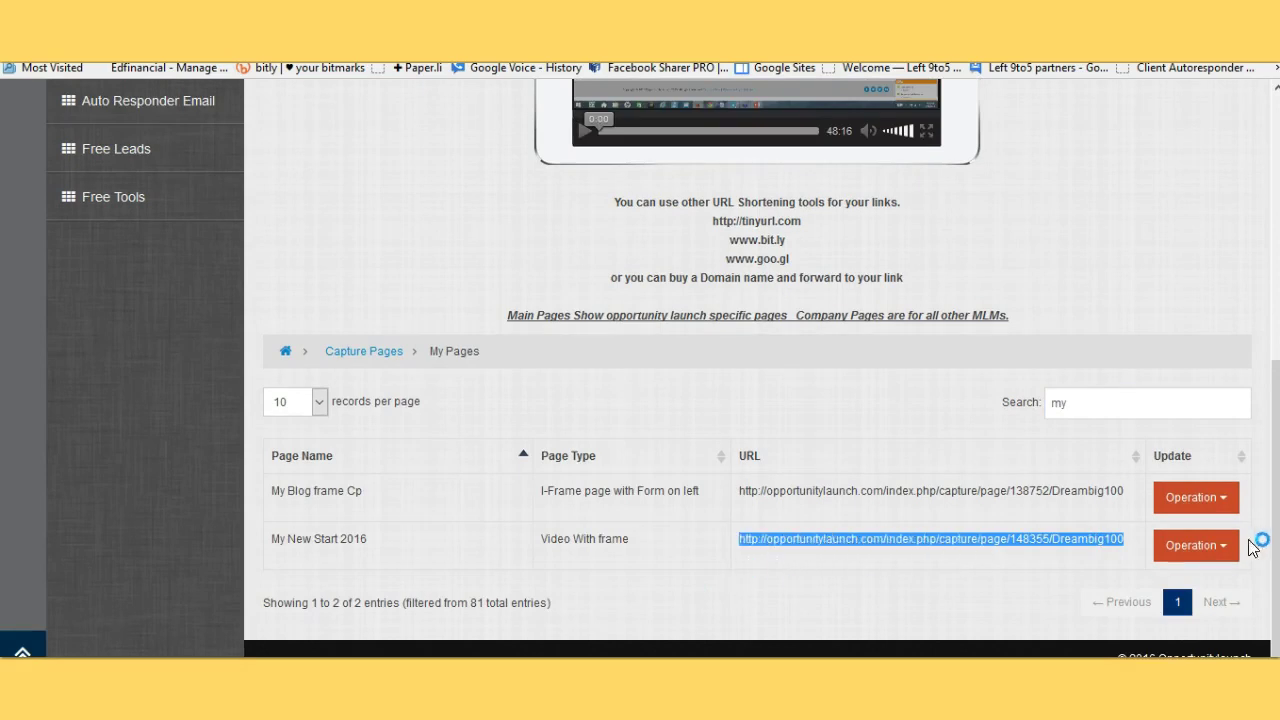
right_click(988, 541)
click(1072, 414)
Like the 'Well said' comment on the Facebook profile post
click(504, 62)
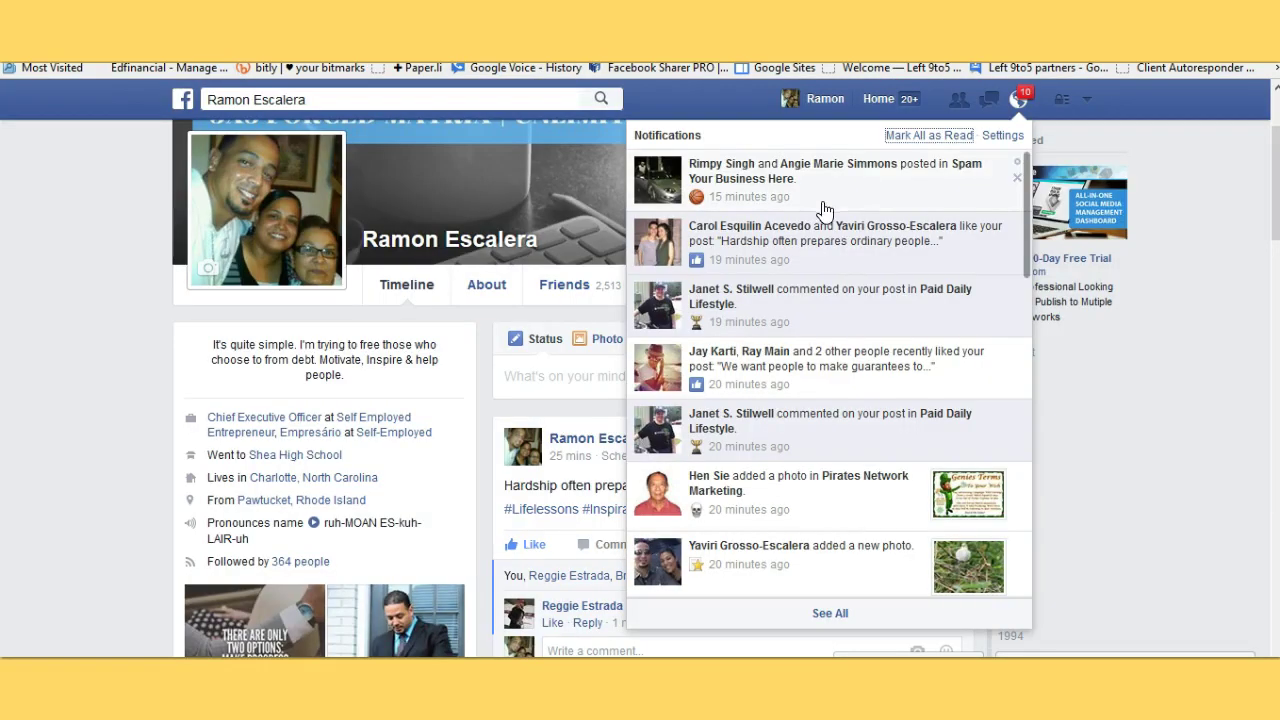
click(836, 104)
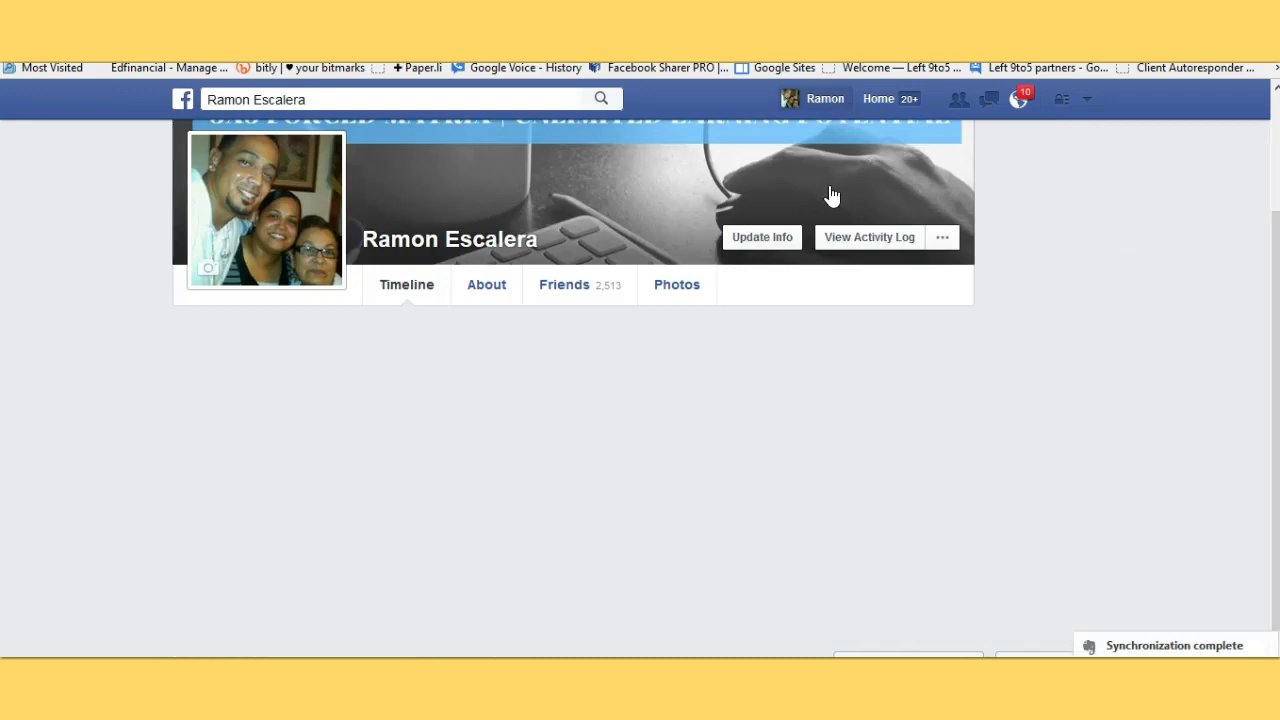
scroll(766, 234, down, 2)
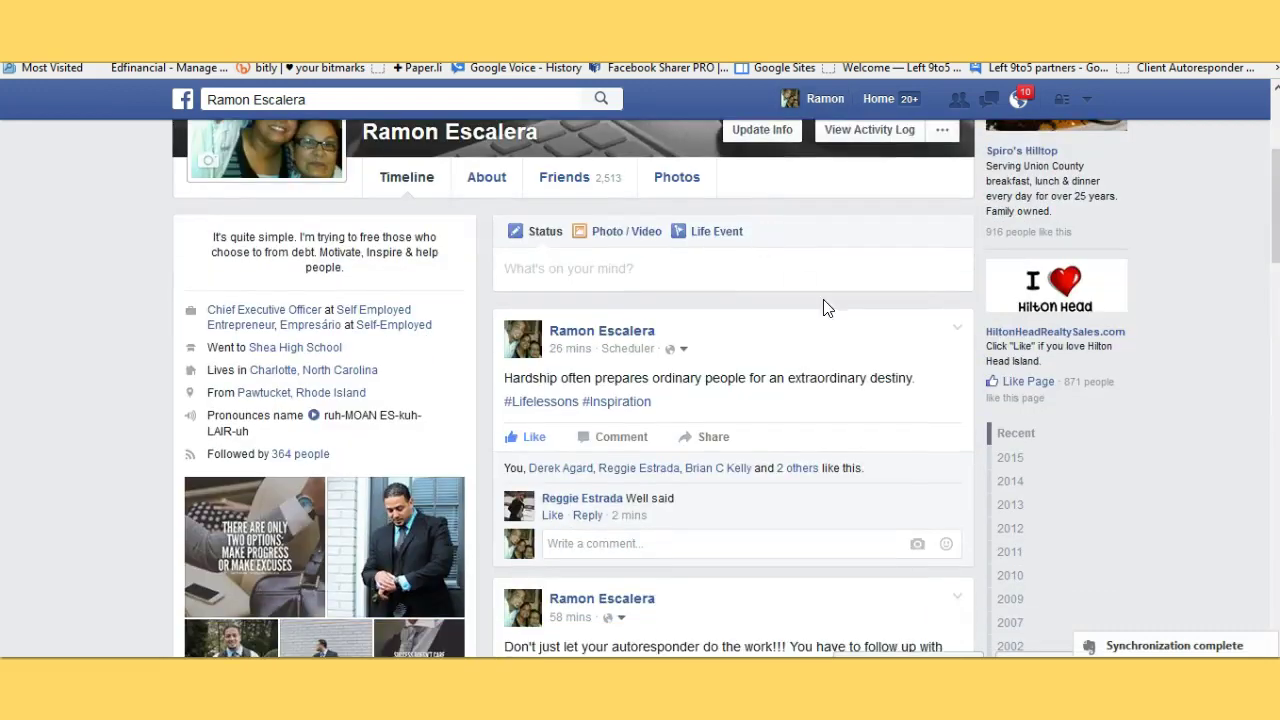
click(552, 516)
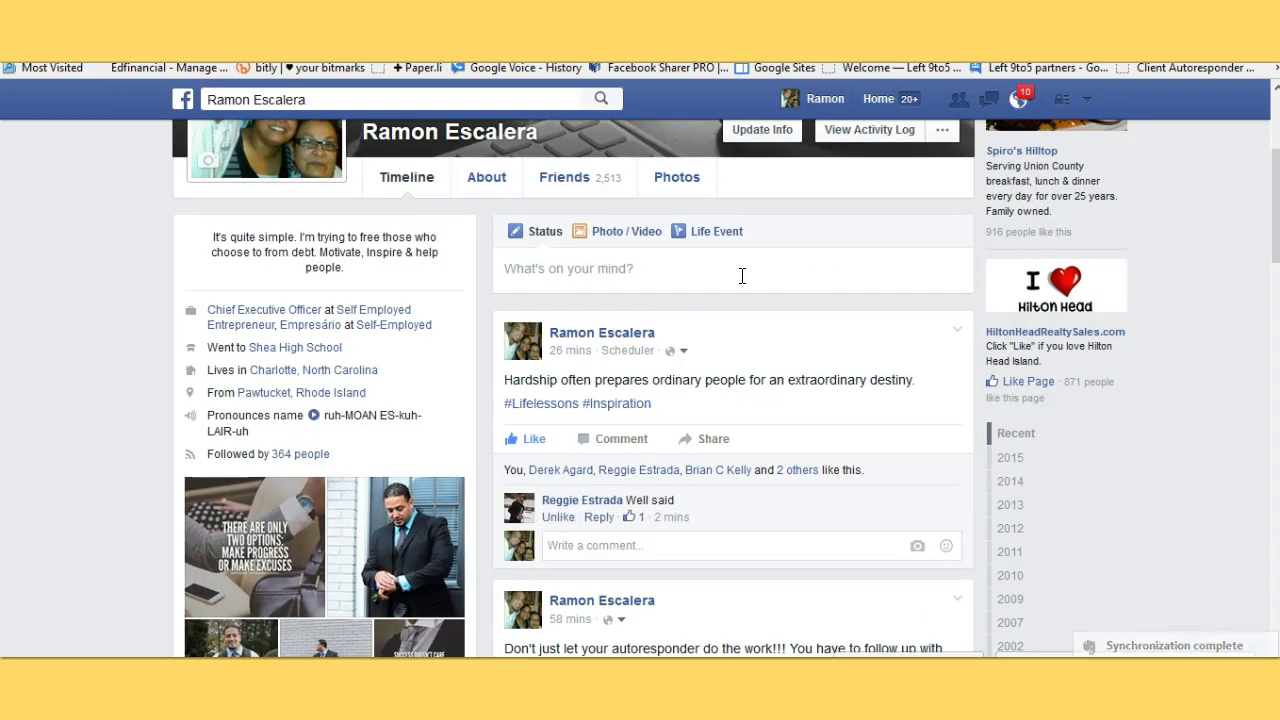
scroll(742, 276, up, 2)
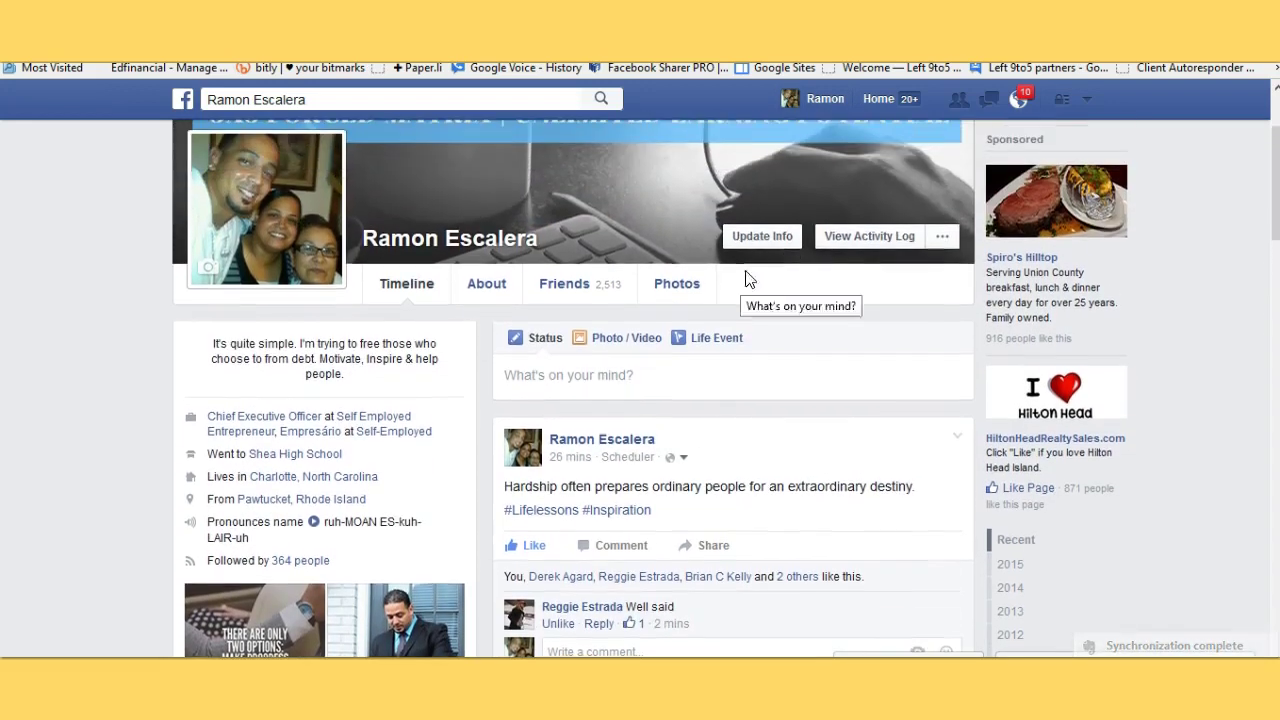
Go to the News Feed and open the New York Moms Looking For Work group
click(872, 104)
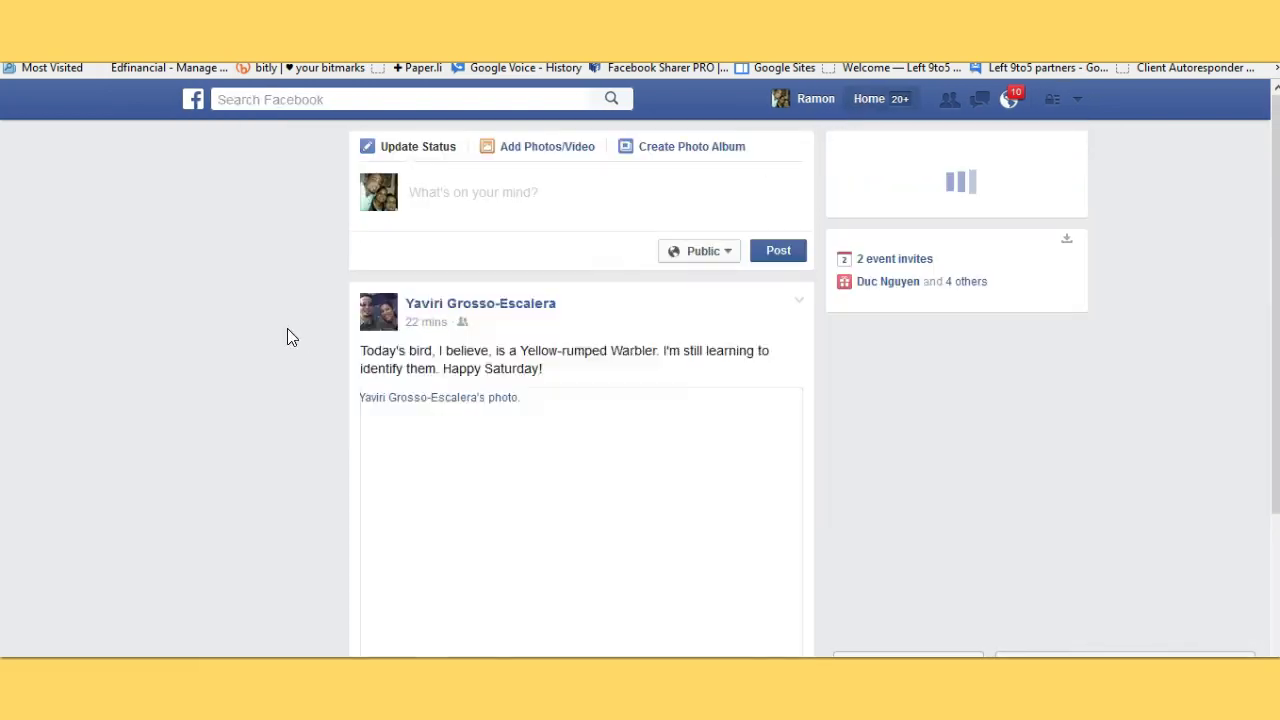
scroll(452, 286, down, 5)
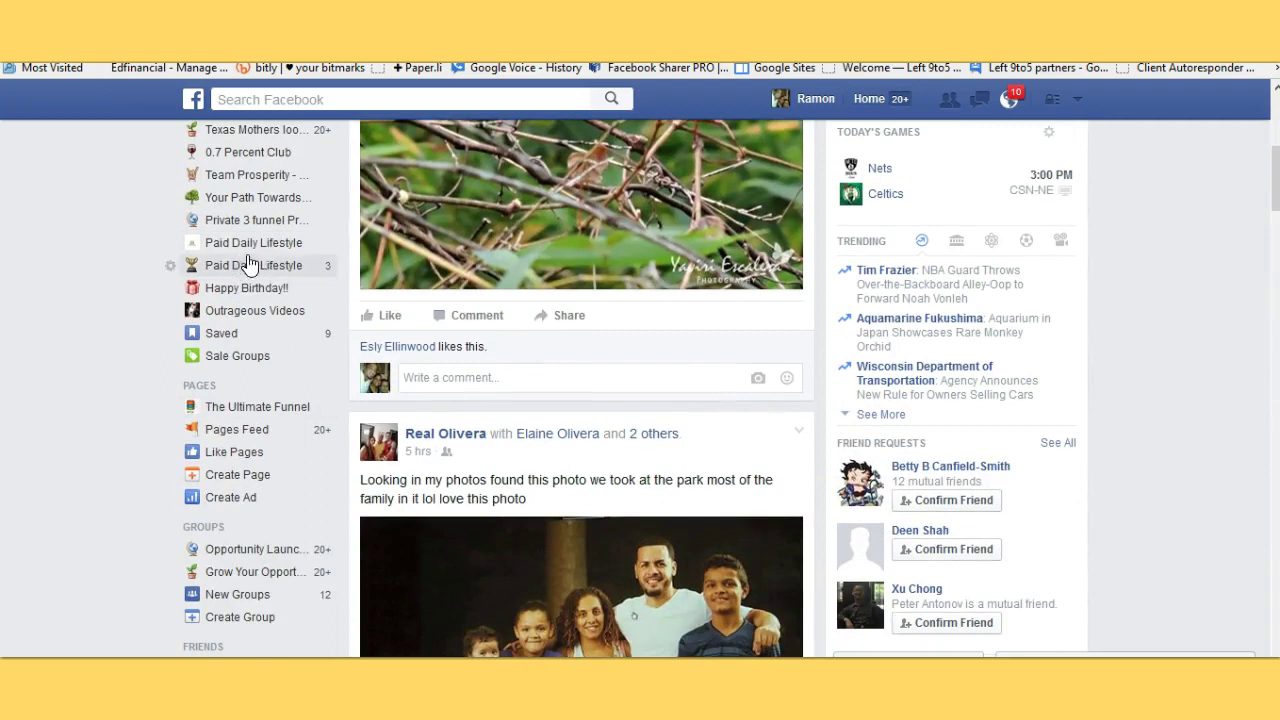
scroll(262, 240, up, 3)
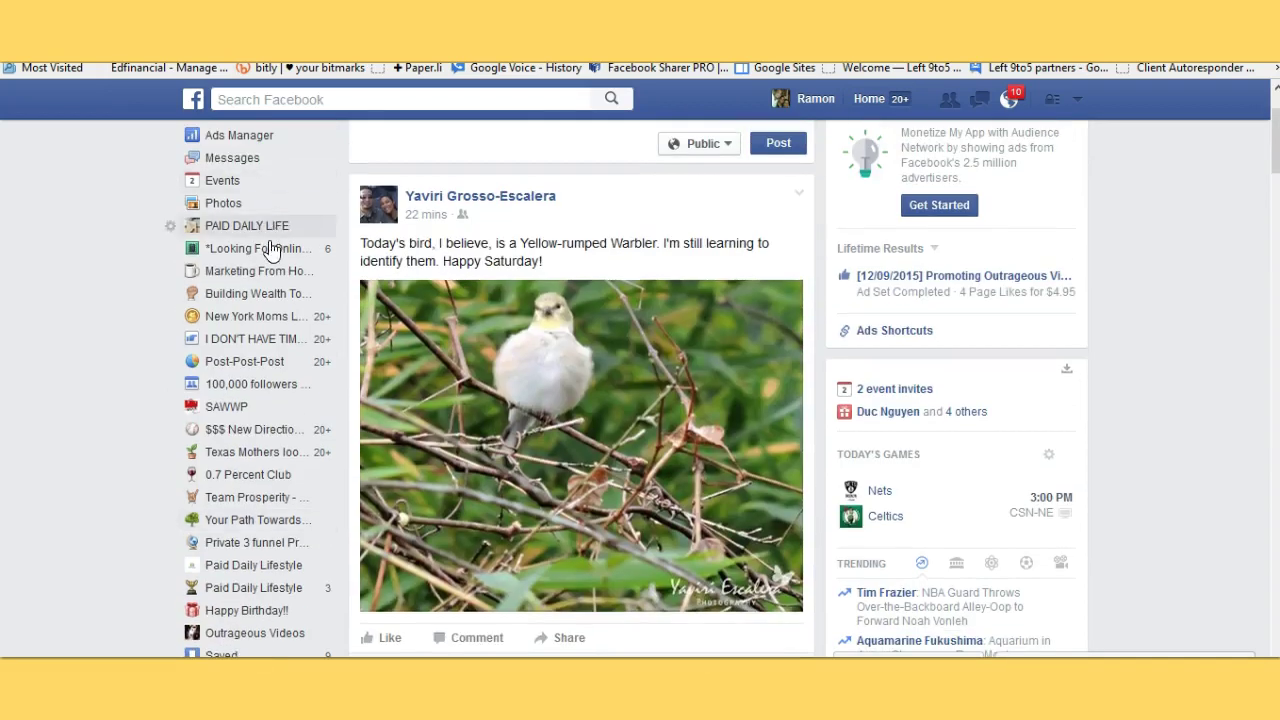
click(258, 318)
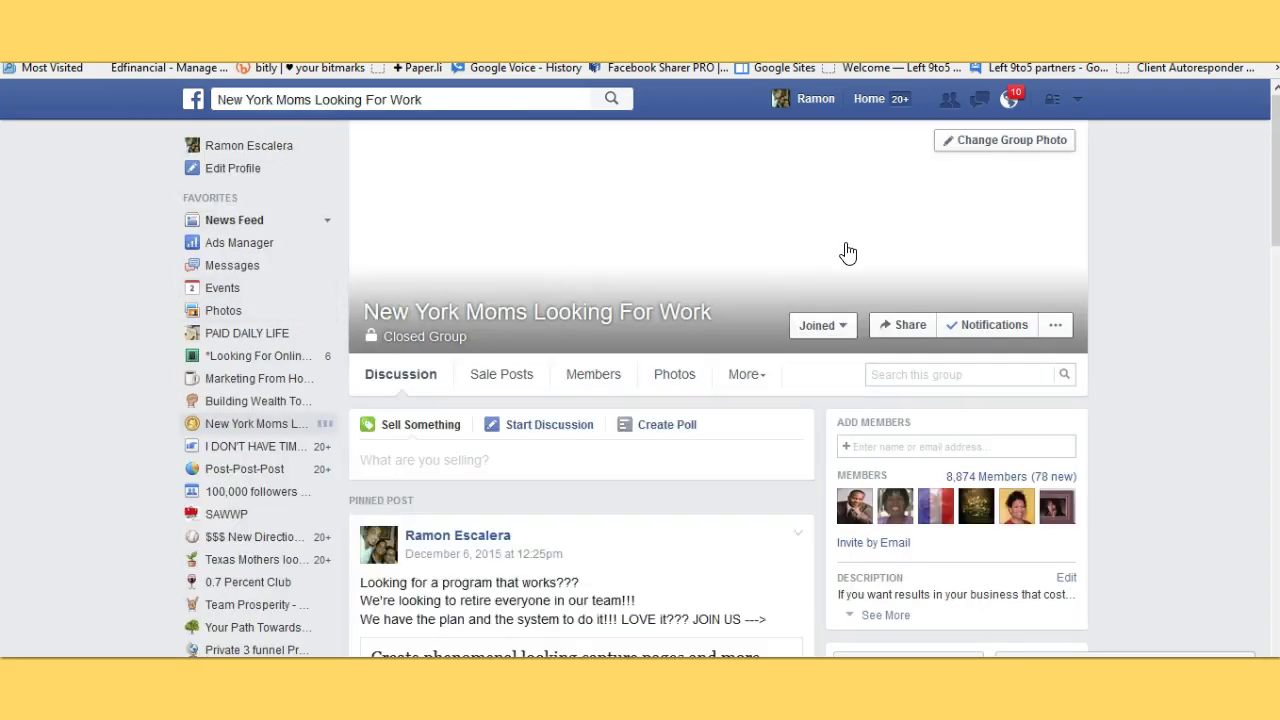
scroll(791, 262, down, 1)
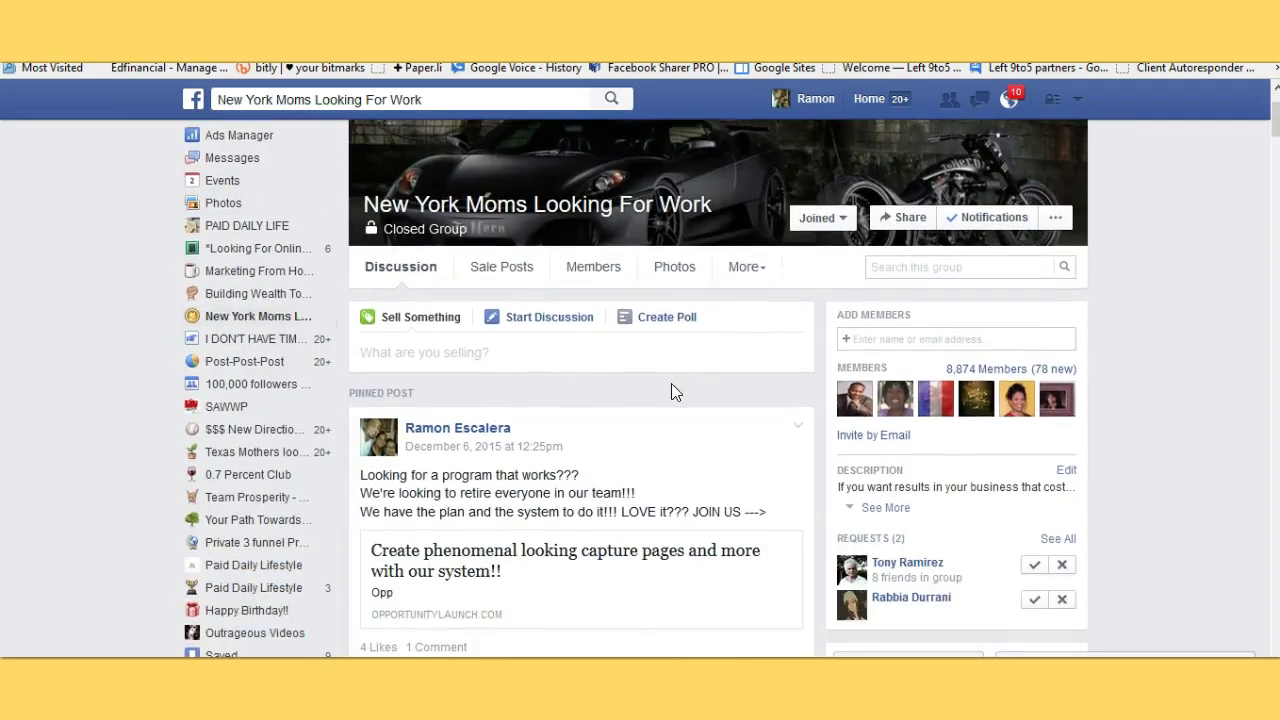
scroll(674, 370, down, 2)
scroll(770, 323, up, 2)
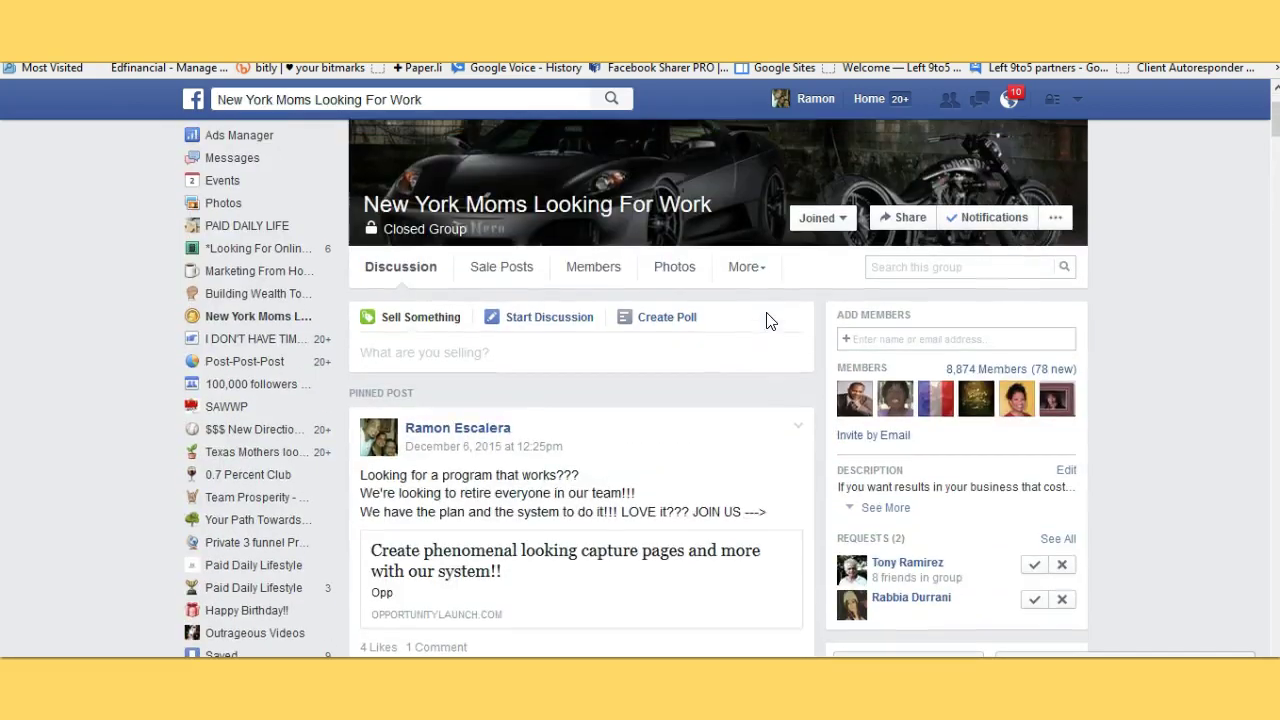
Paste the capture-page URL into a new group discussion, then delete its text, keeping the link preview
click(591, 352)
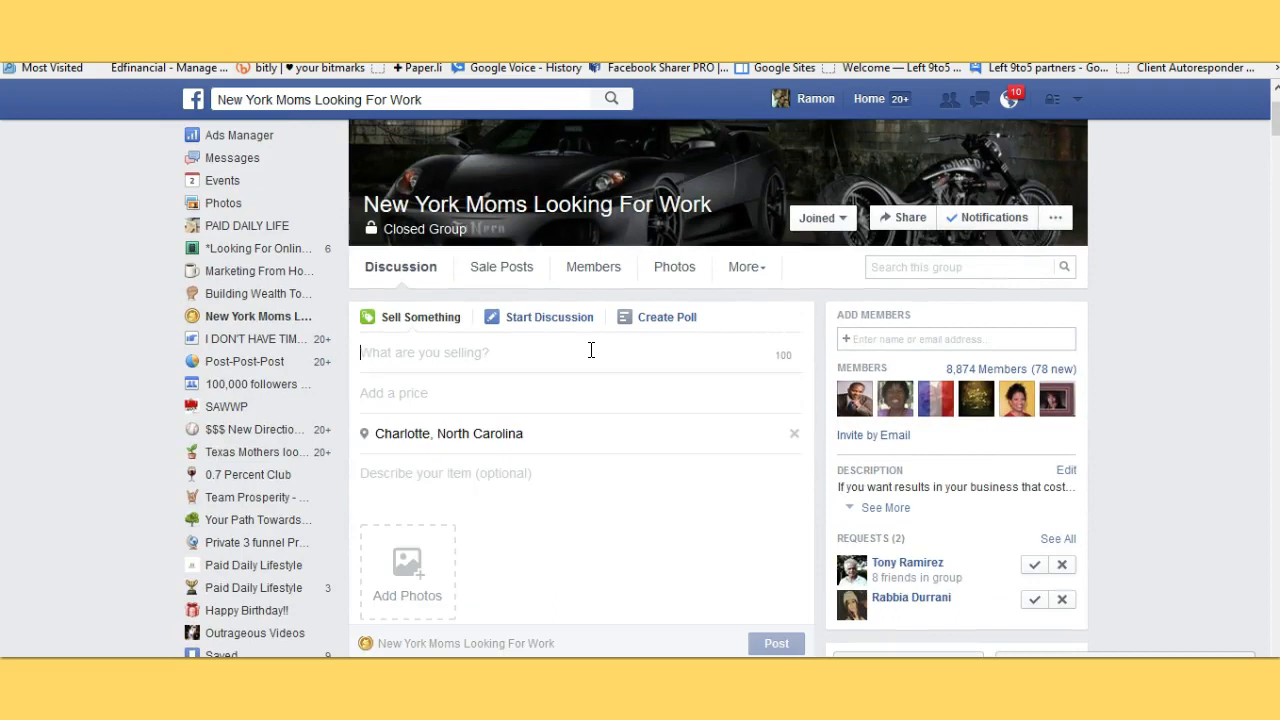
click(531, 320)
right_click(442, 358)
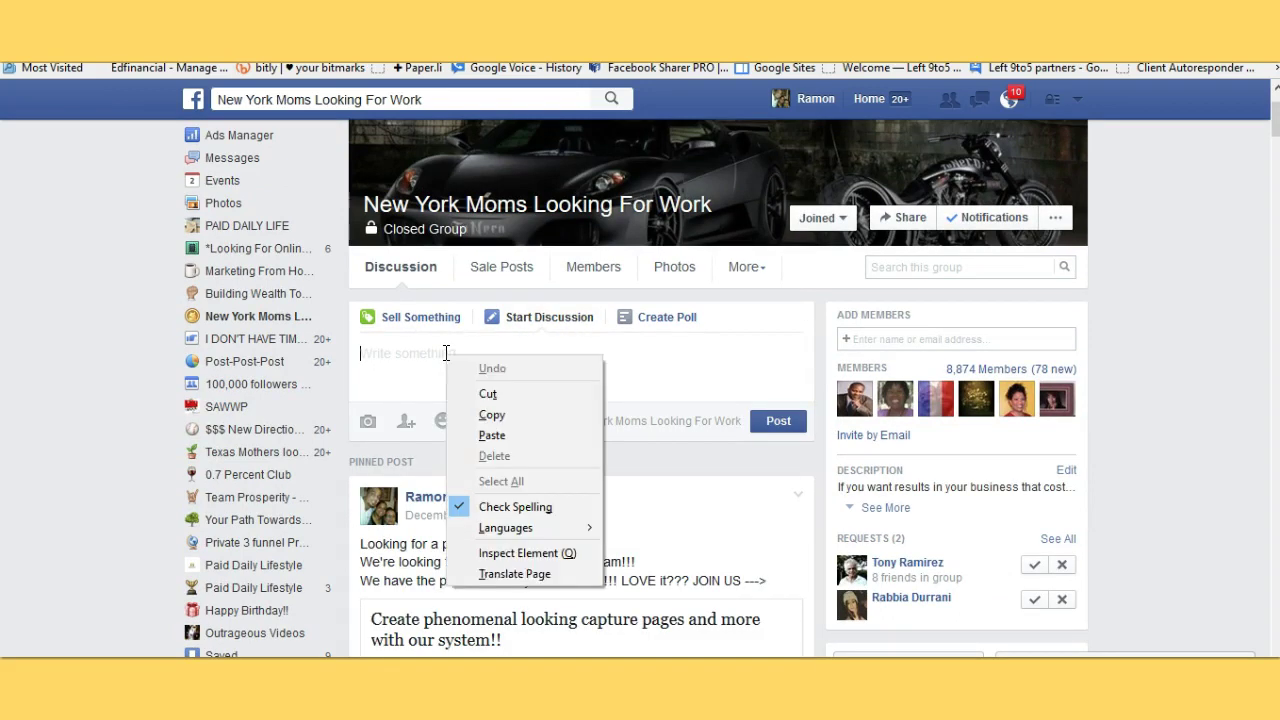
click(505, 432)
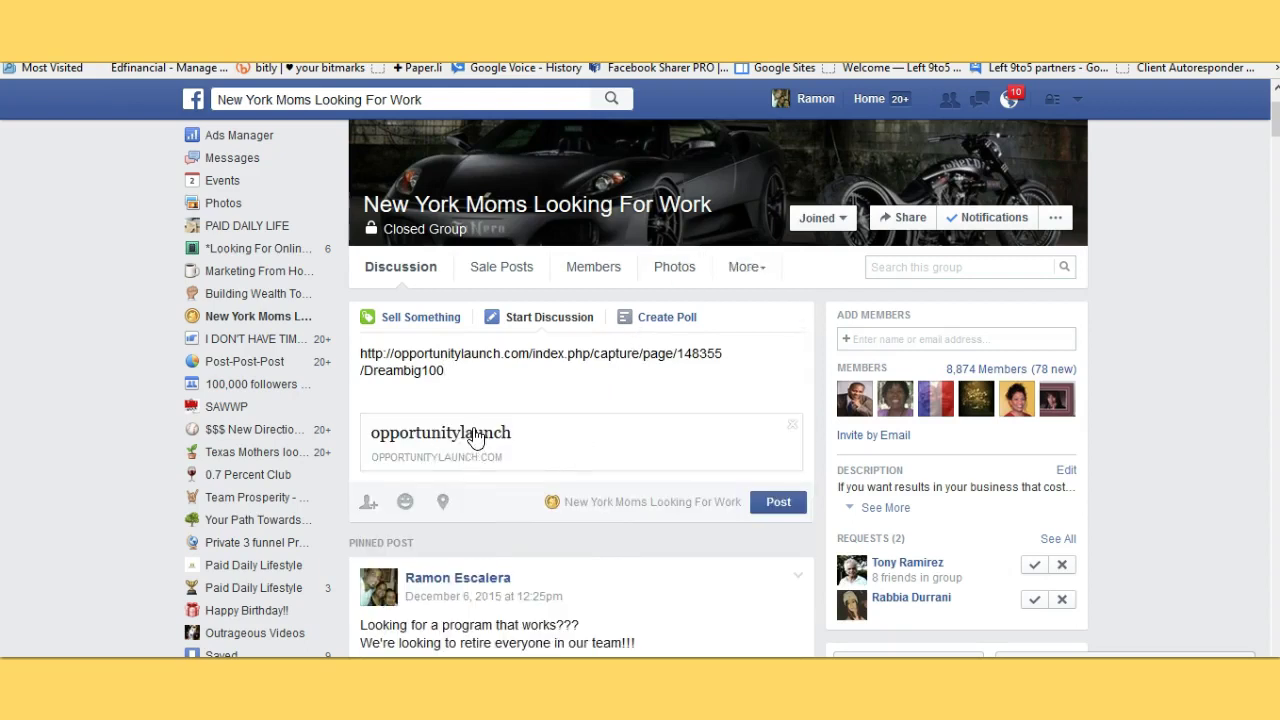
click(469, 436)
drag(463, 372, 321, 356)
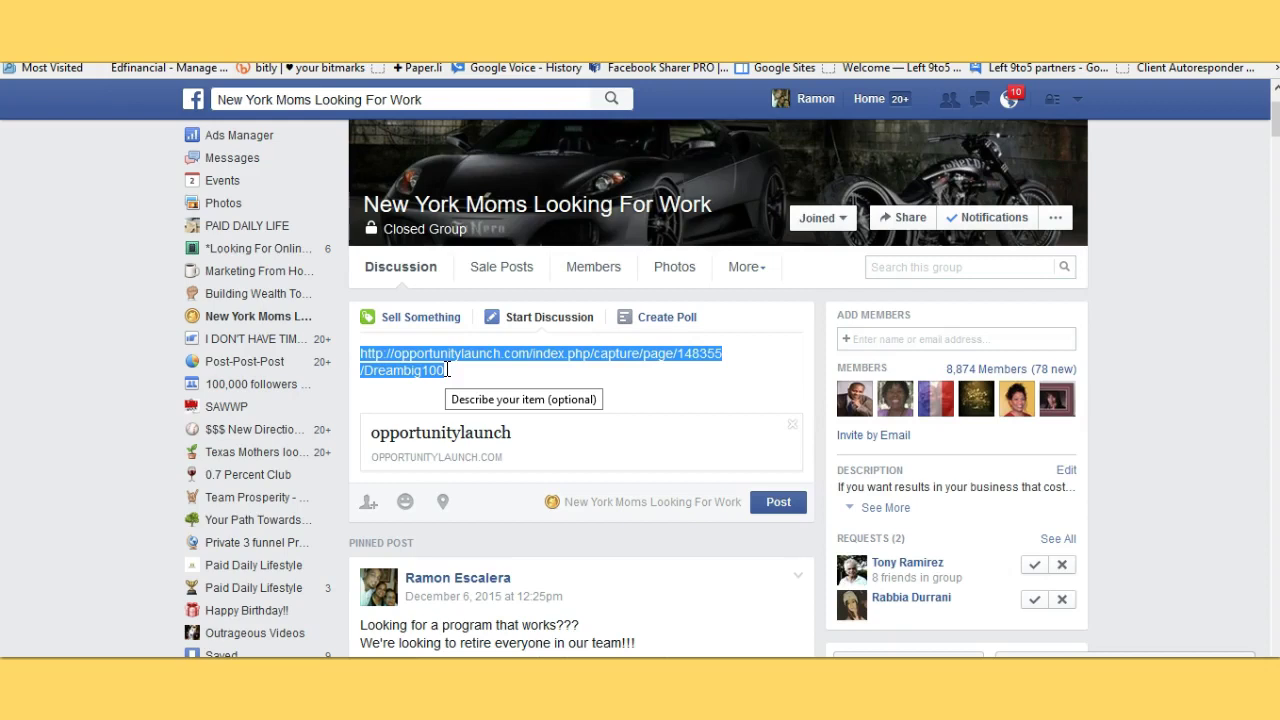
key(BackSpace)
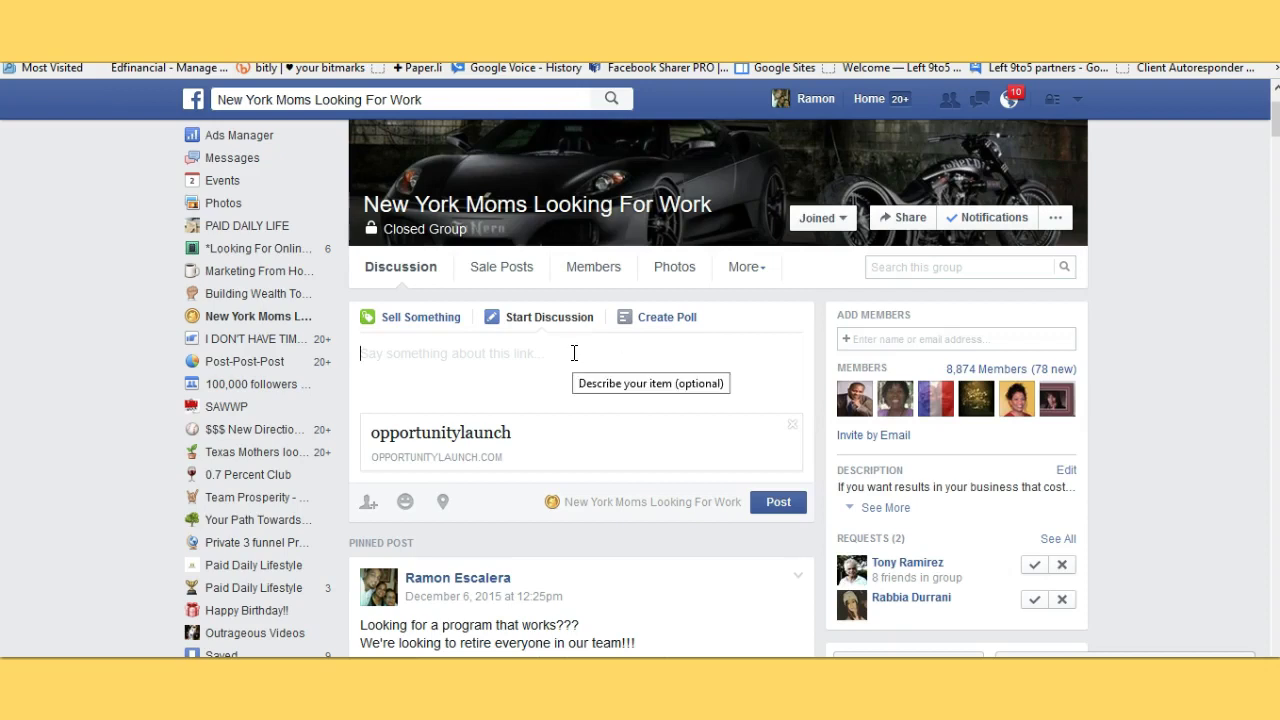
Post the link captioned 'Start the year off with the right team!!! Join us! Start seeing green for 2016!!'
text(Start the year off with )
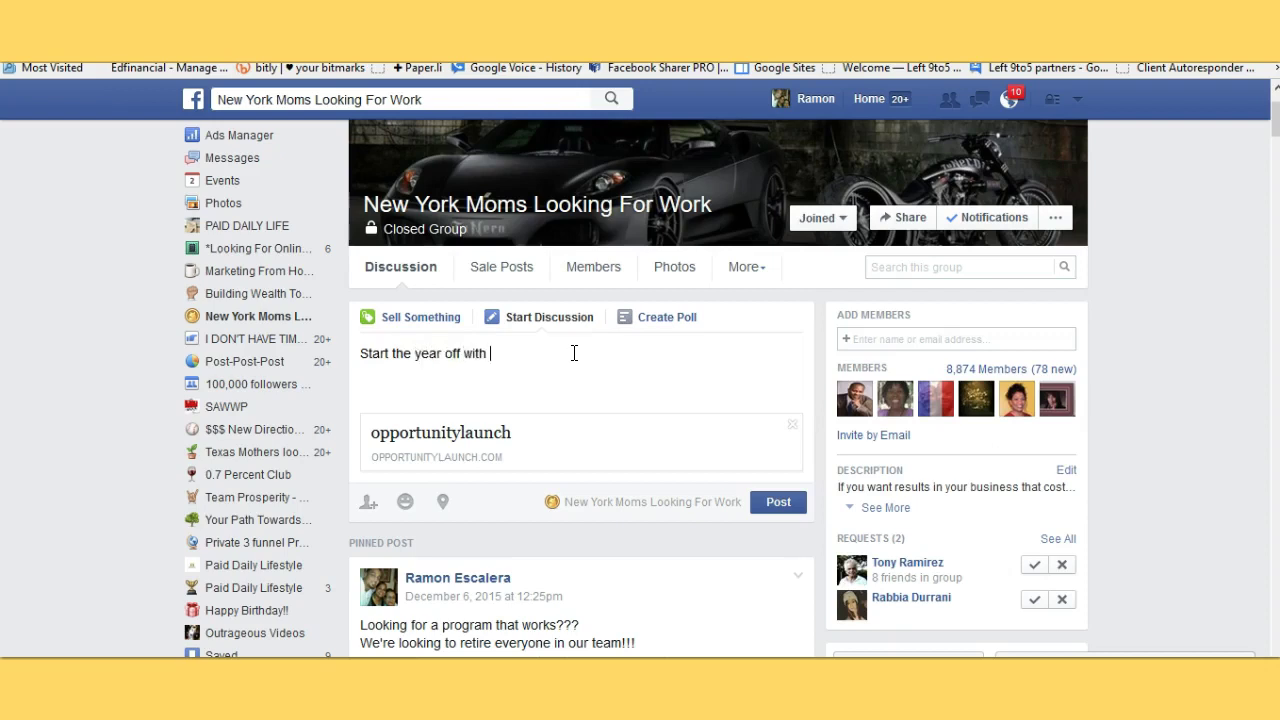
text(the right team!!! Join us! Green)
key(BackSpace)
key(BackSpace)
key(BackSpace)
key(BackSpace)
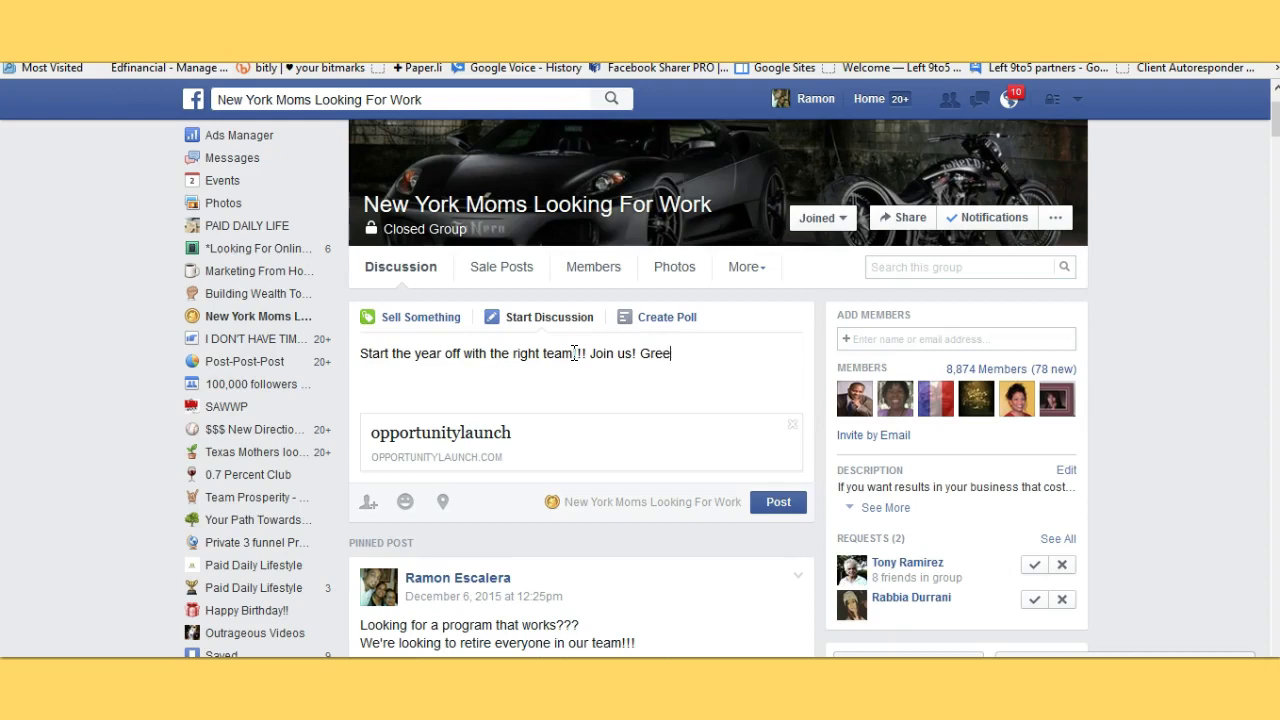
key(BackSpace)
text(Start seeing green fo)
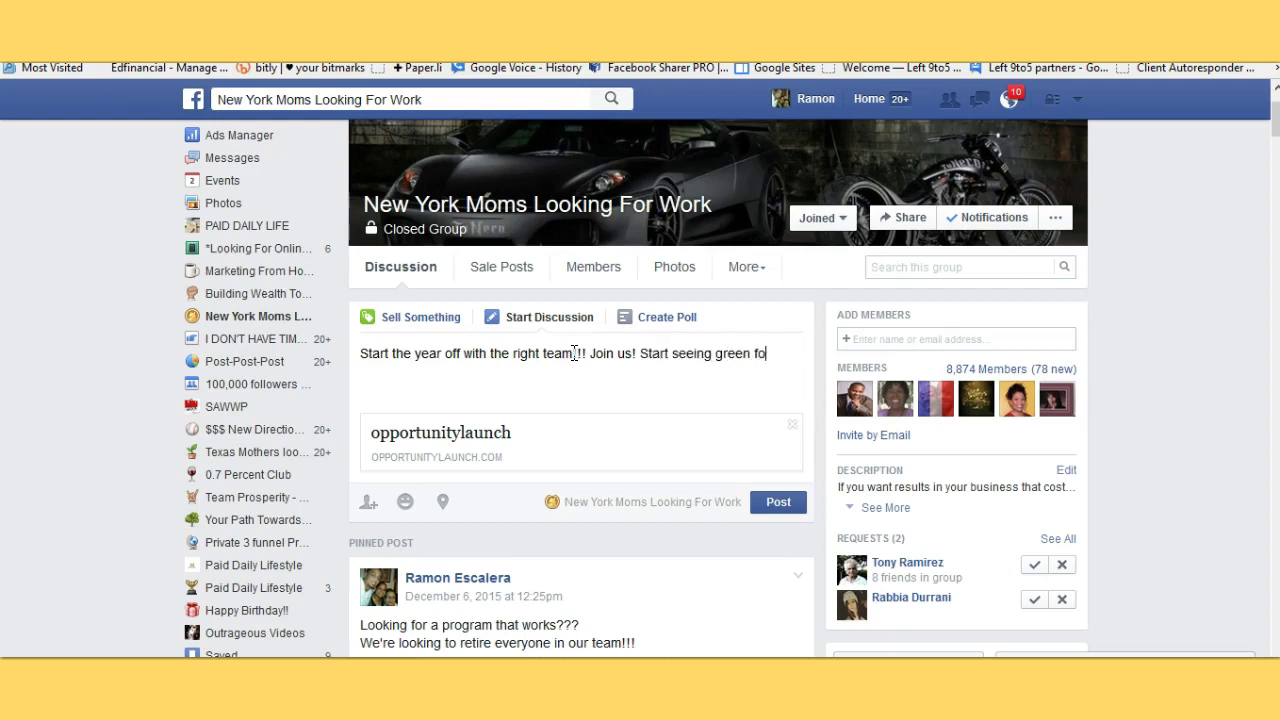
text(r 2016!! Paiddailyli)
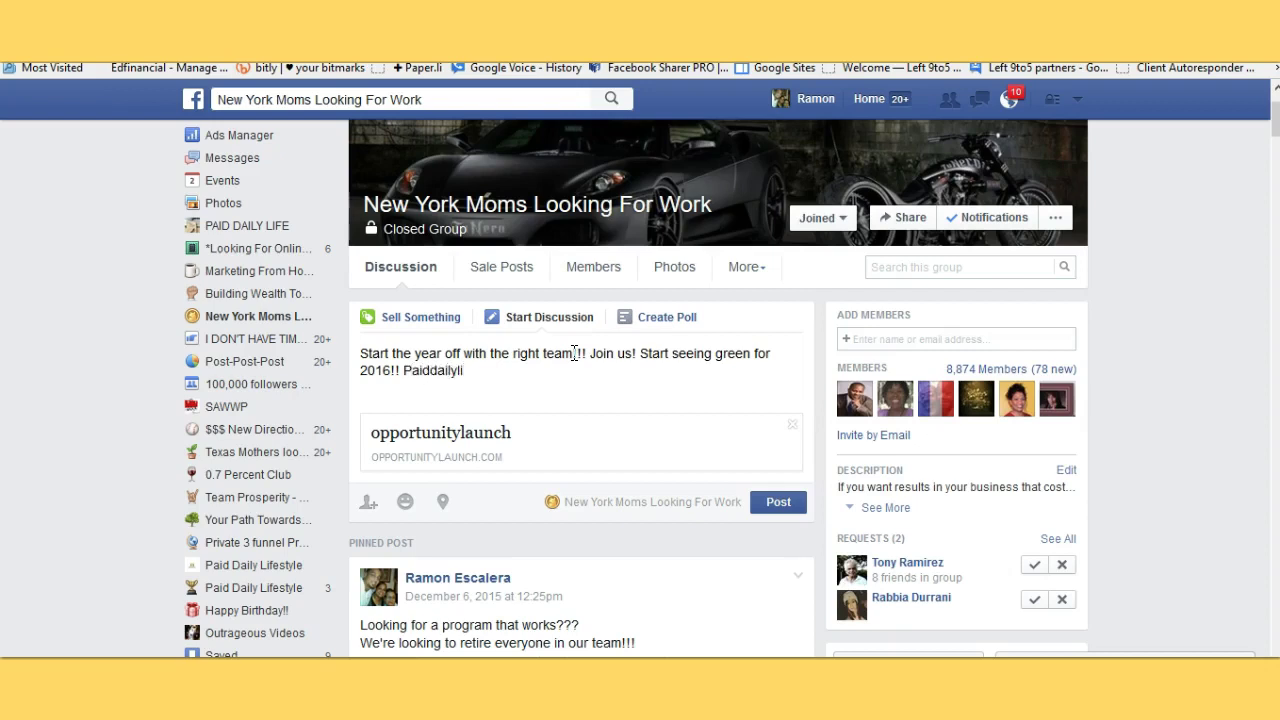
text(festyle...)
click(778, 510)
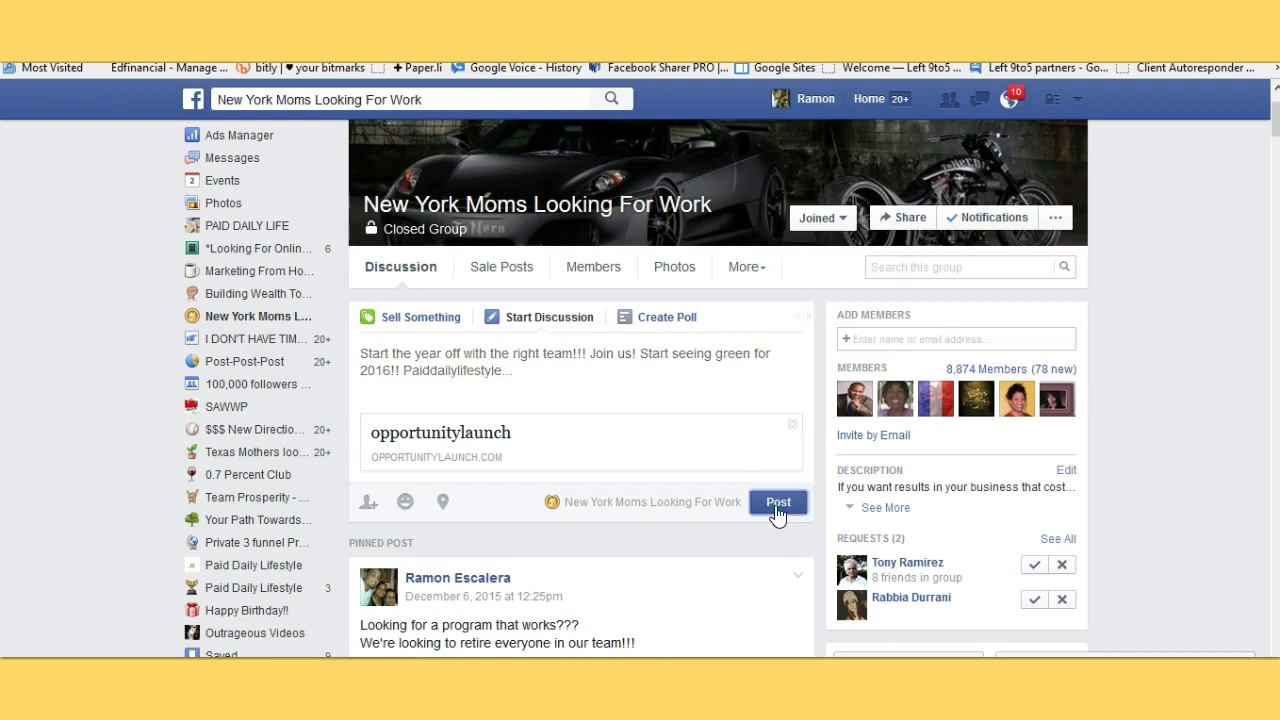
scroll(775, 512, down, 3)
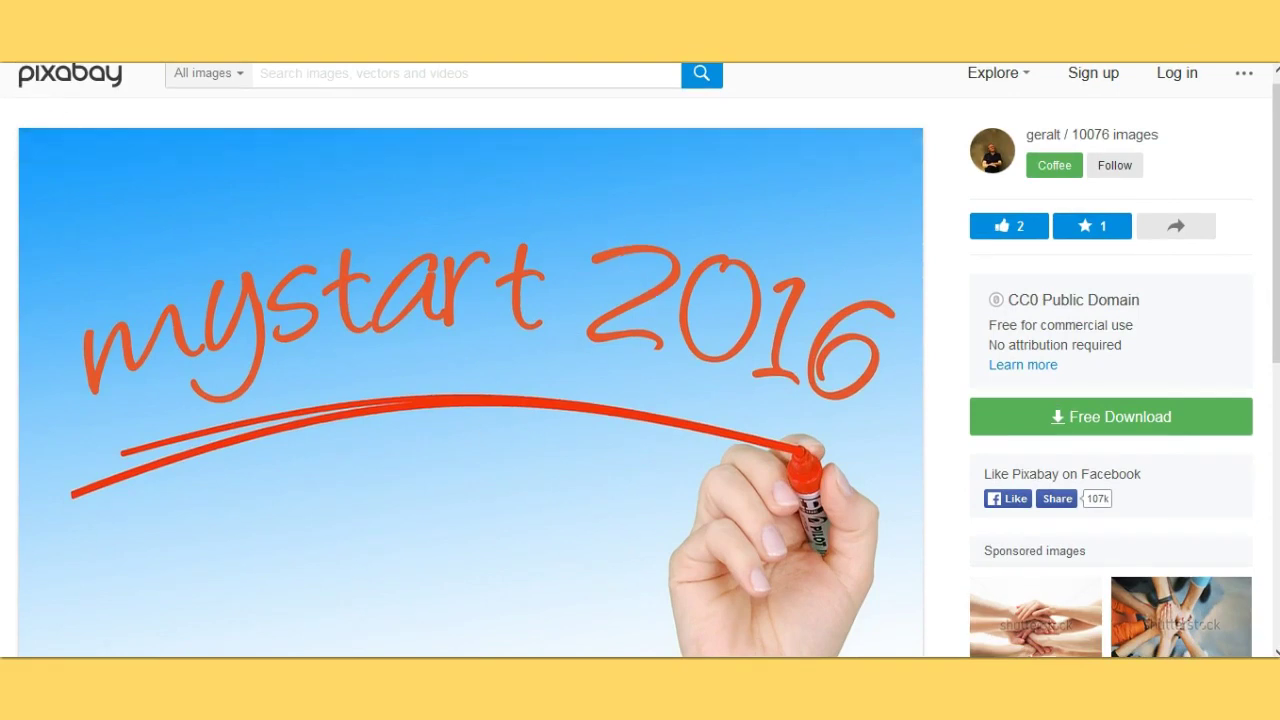
Open the grinning businessman figurine photo from the related images under the mystart 2016 picture
scroll(786, 220, down, 10)
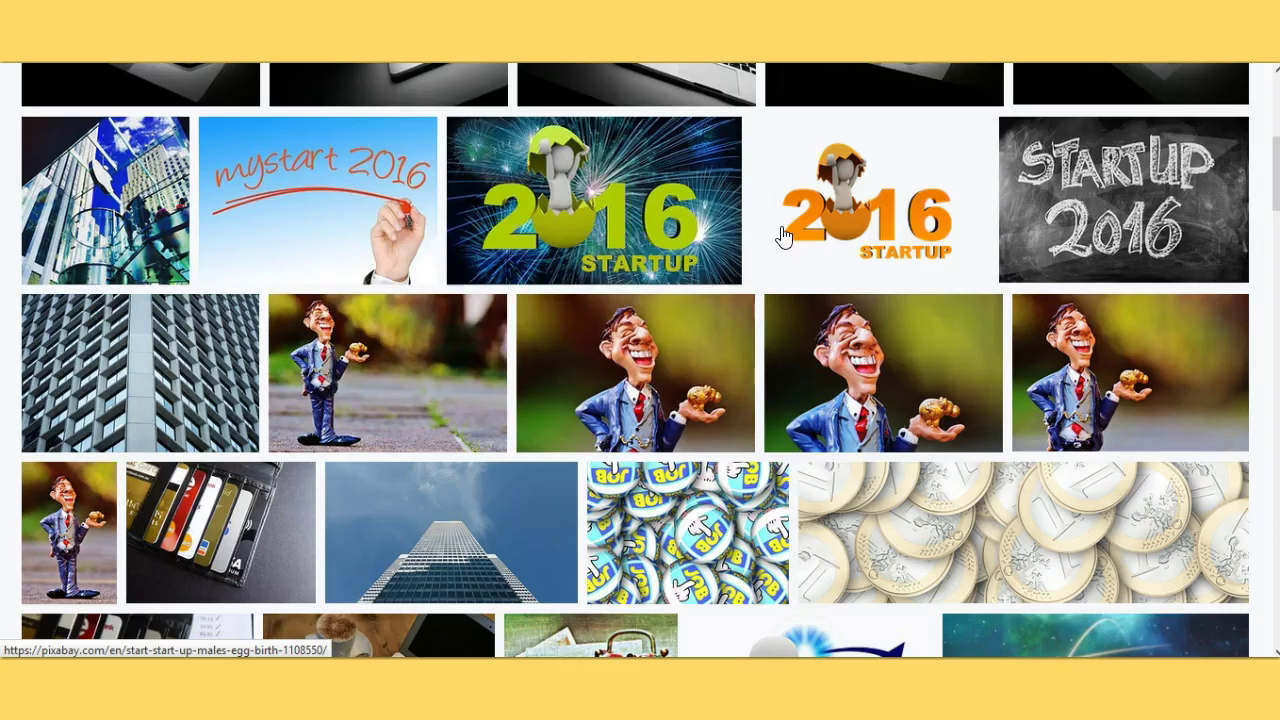
mouse_move(390, 381)
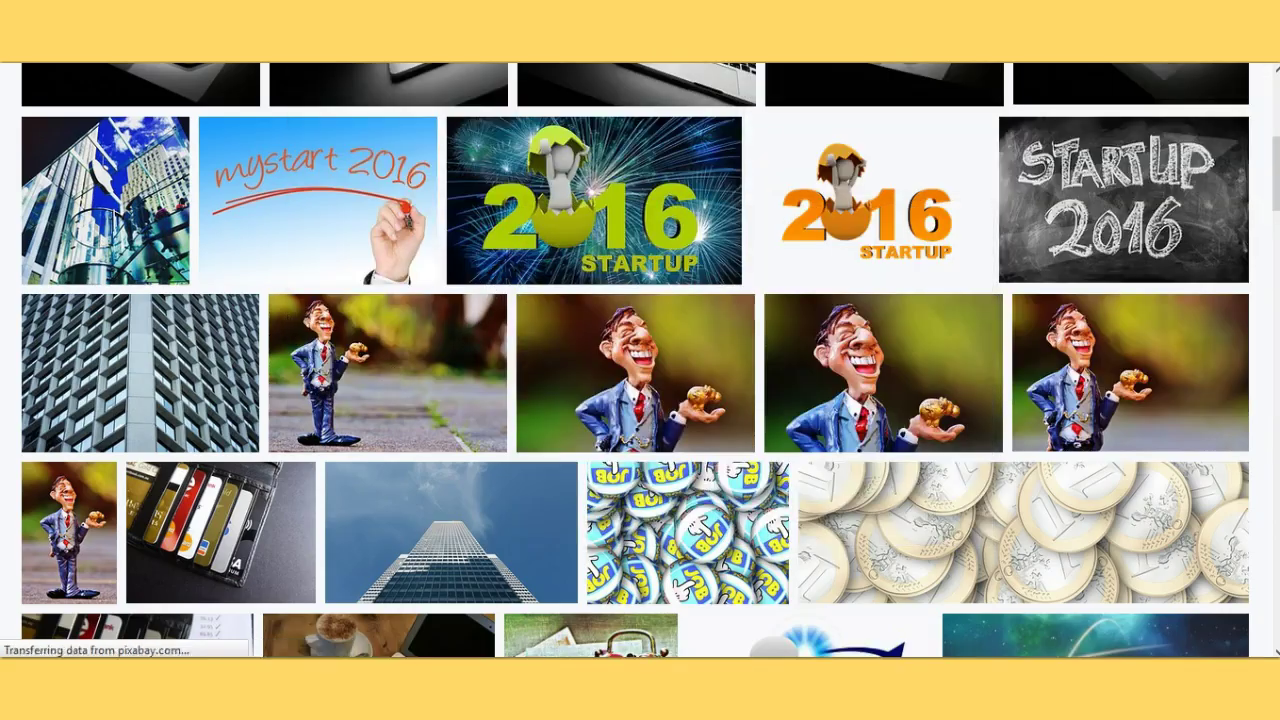
mouse_move(393, 356)
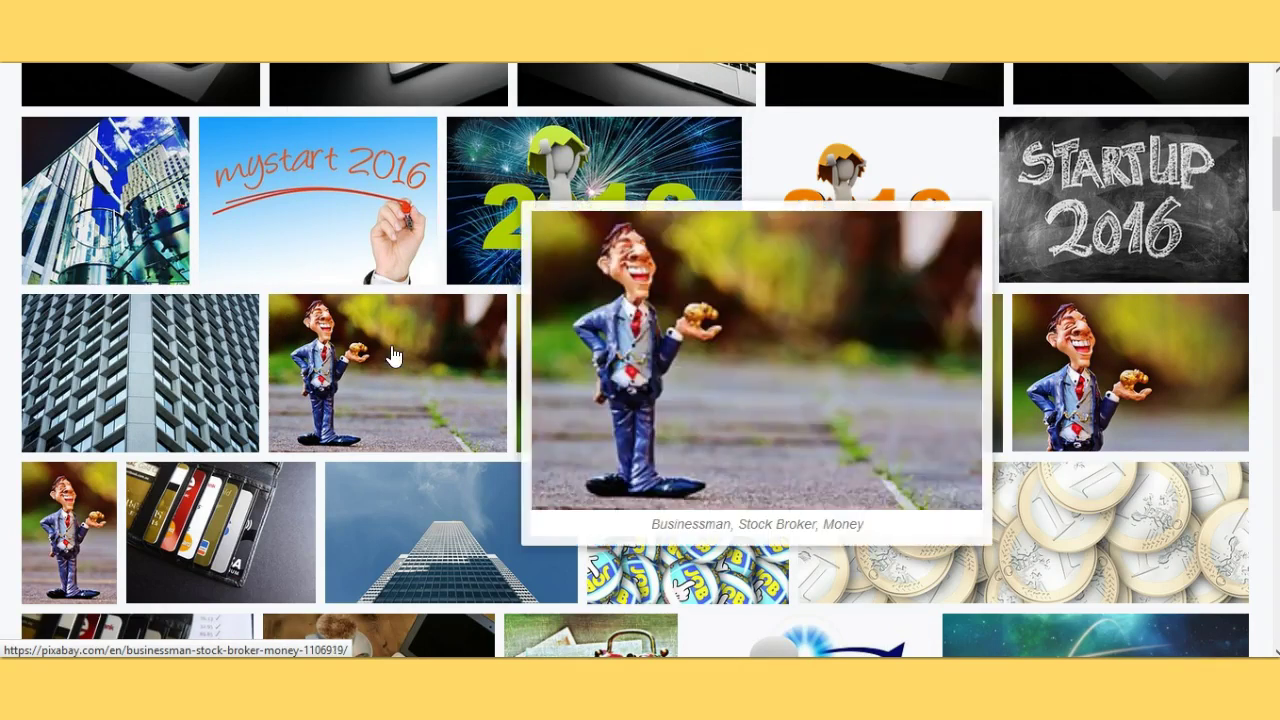
click(393, 356)
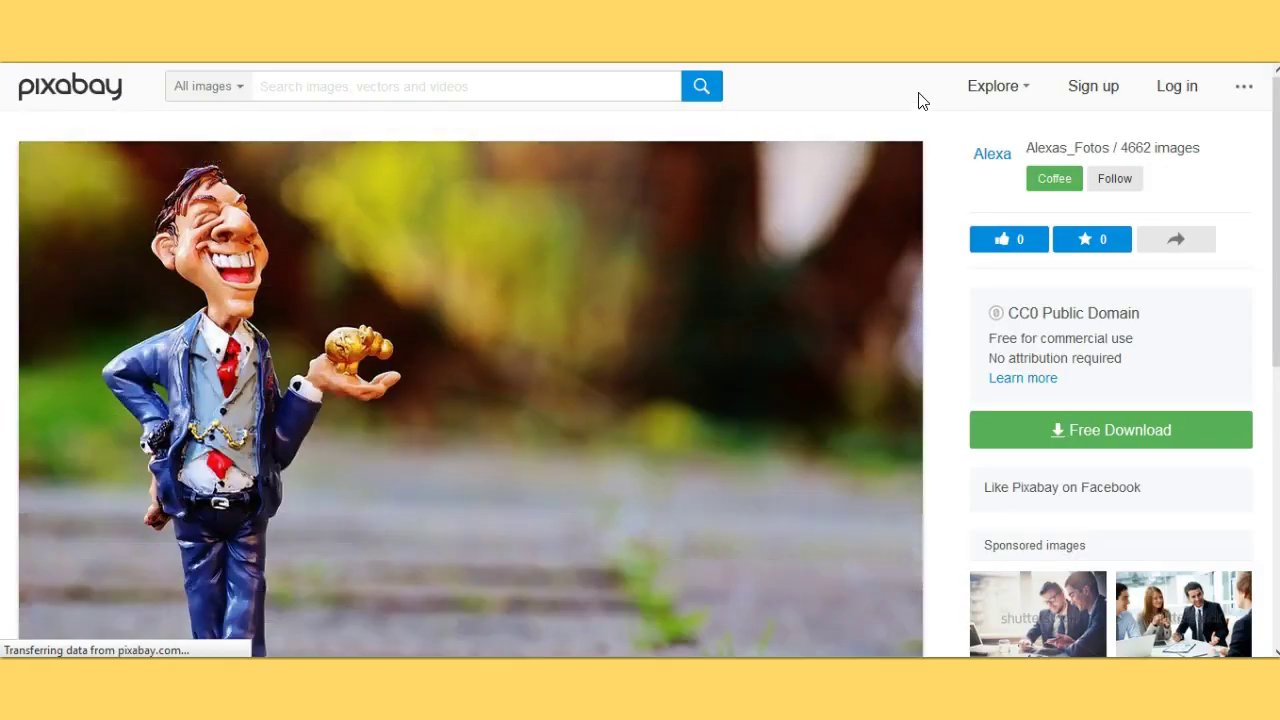
drag(1276, 118, 1276, 152)
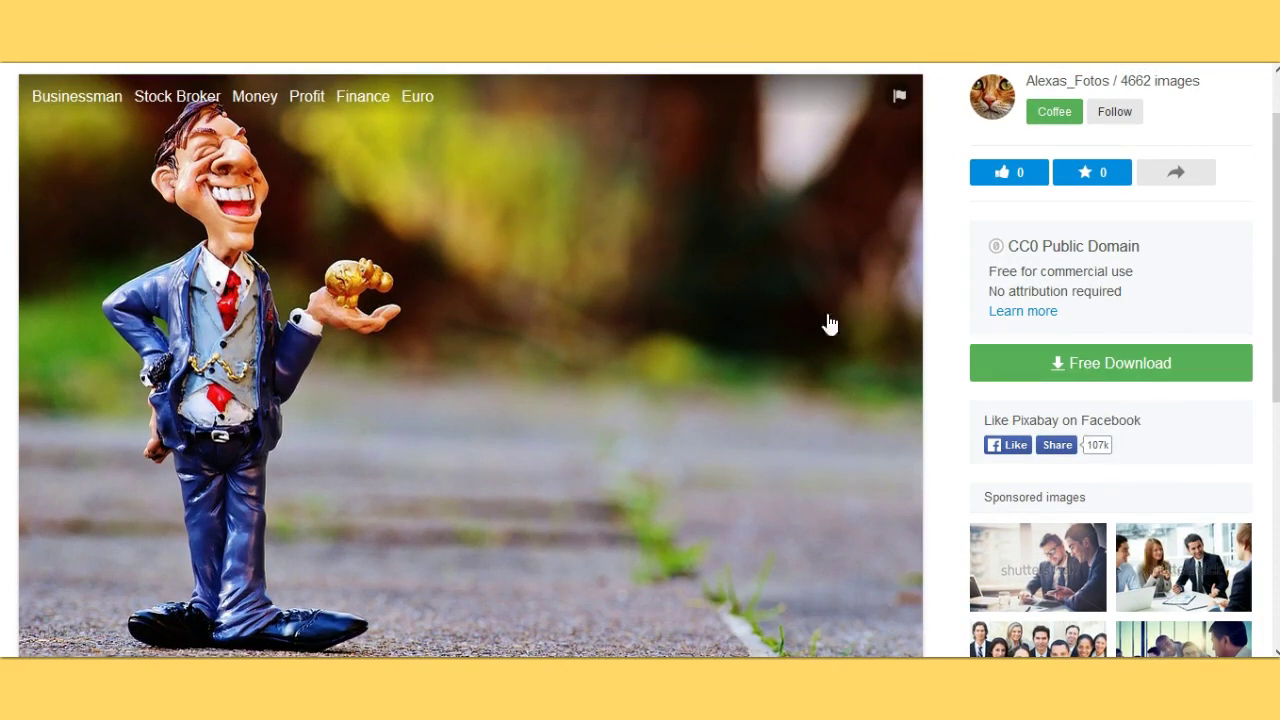
drag(1277, 148, 1277, 178)
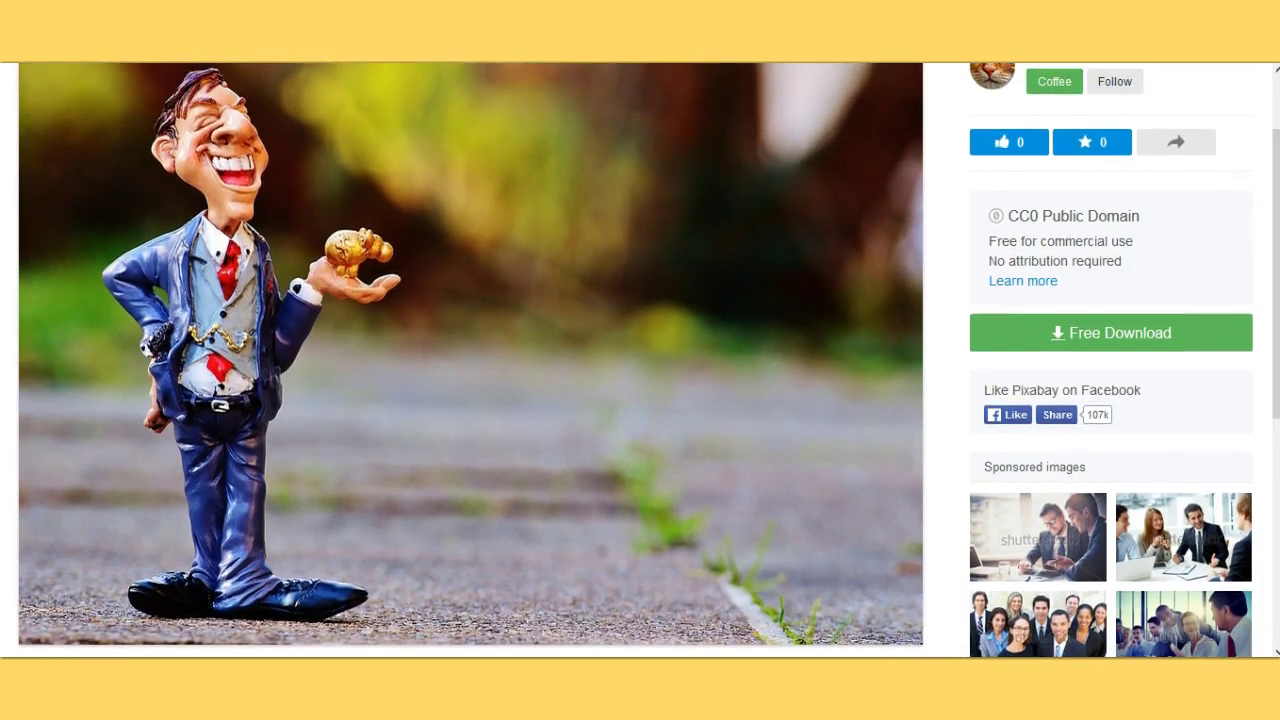